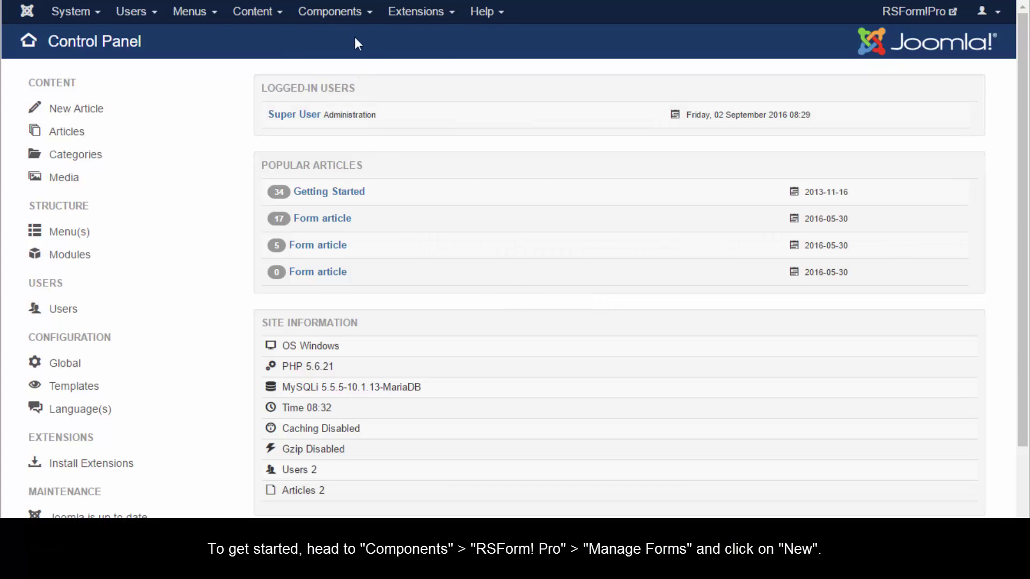
From Components, open RSForm! Pro's Manage Forms list and start a new form
left_click(351, 16)
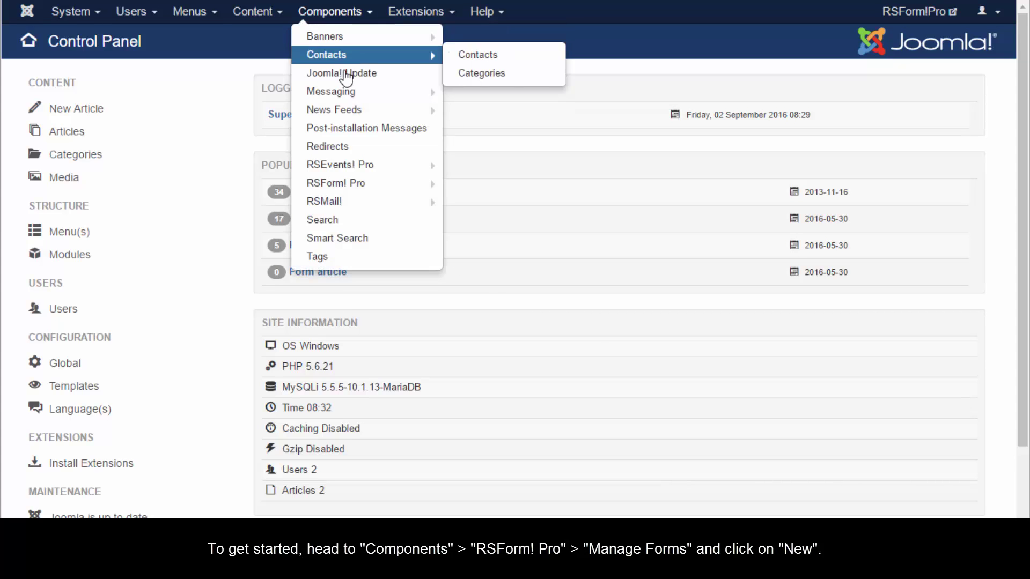
mouse_move(377, 185)
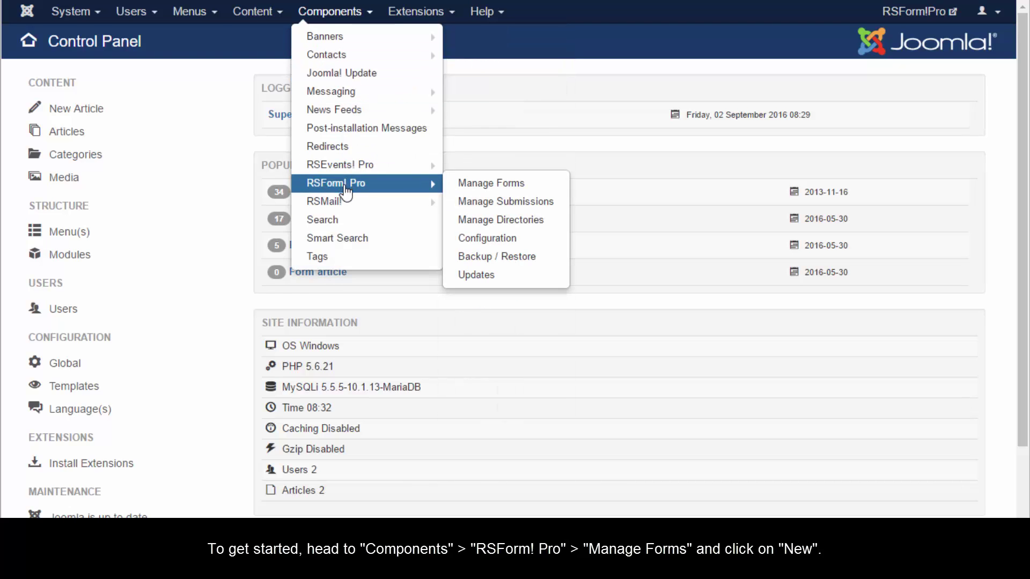
left_click(506, 184)
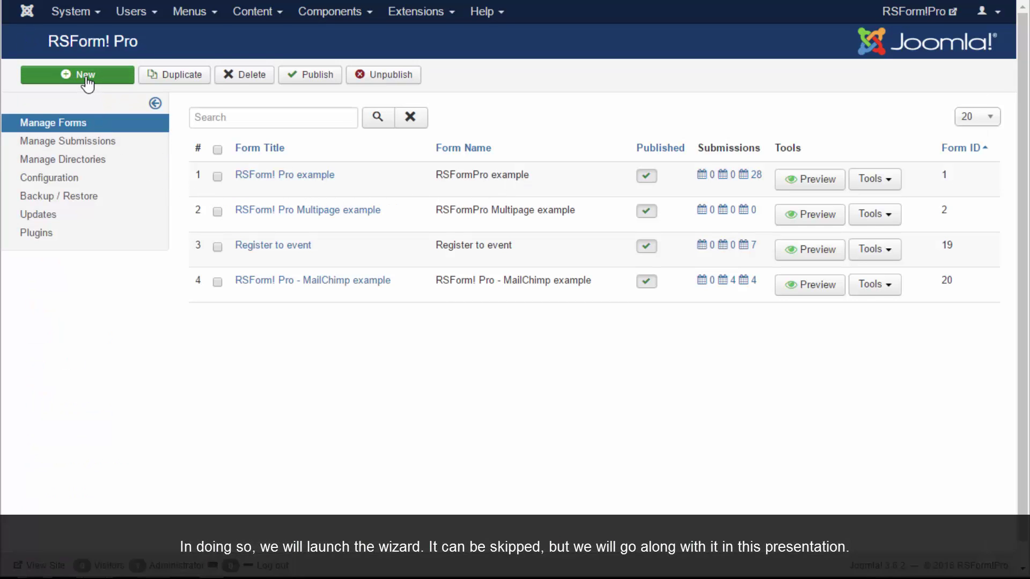
left_click(86, 79)
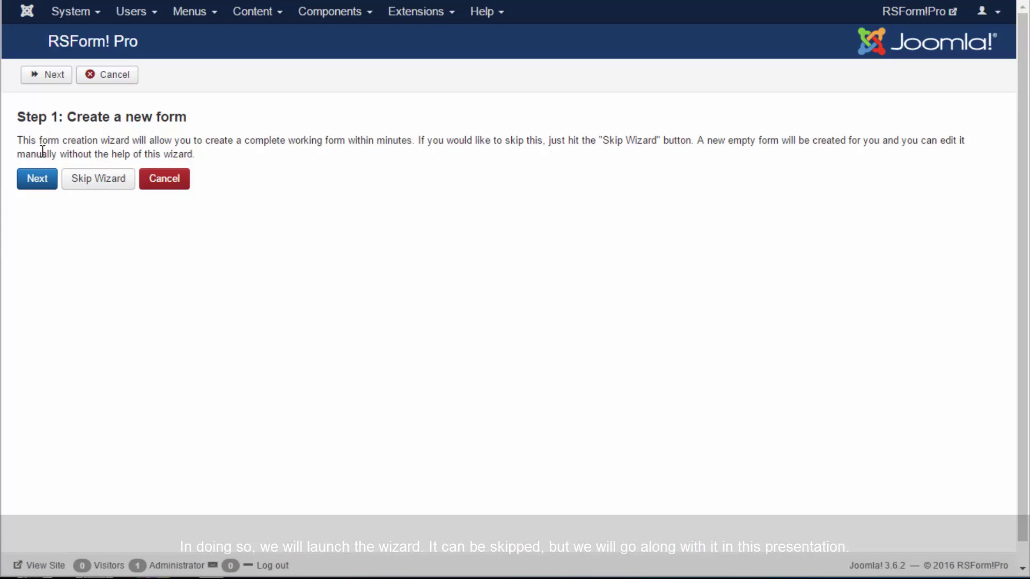
Move past the wizard intro, name the form 'Wizard form' and choose the Responsive layout
left_click(38, 185)
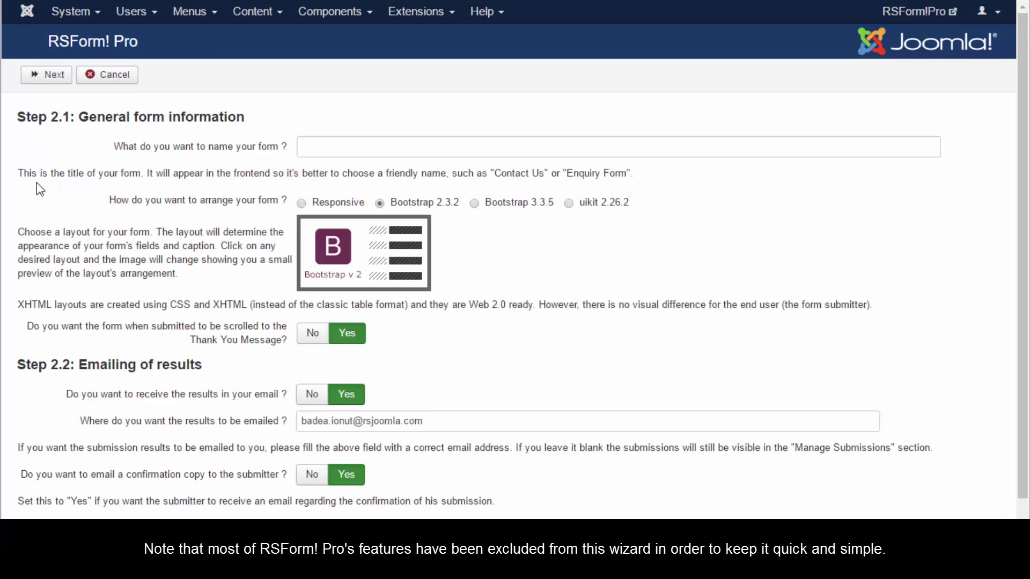
left_click(314, 149)
type("Wizard form")
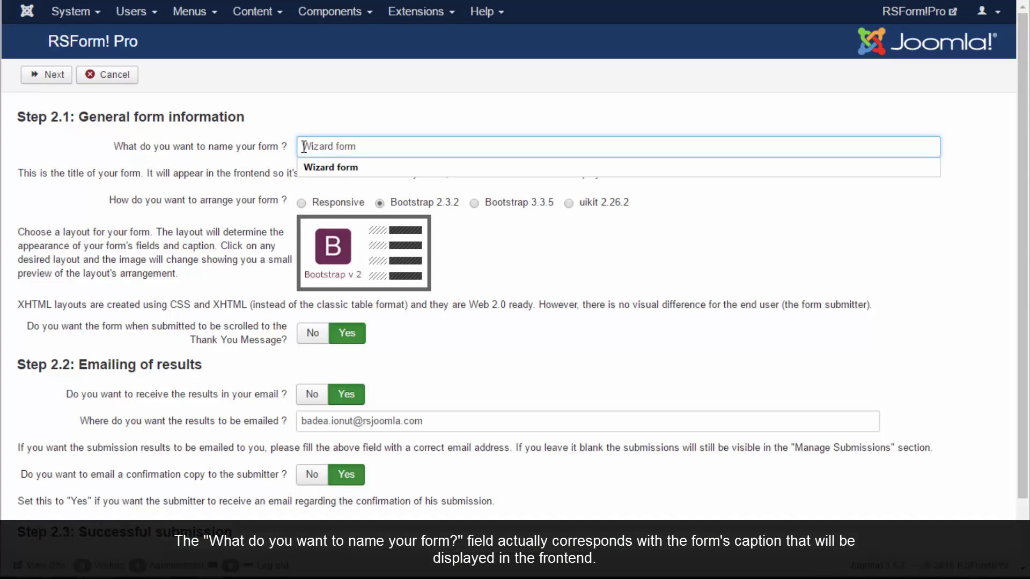
left_click(372, 171)
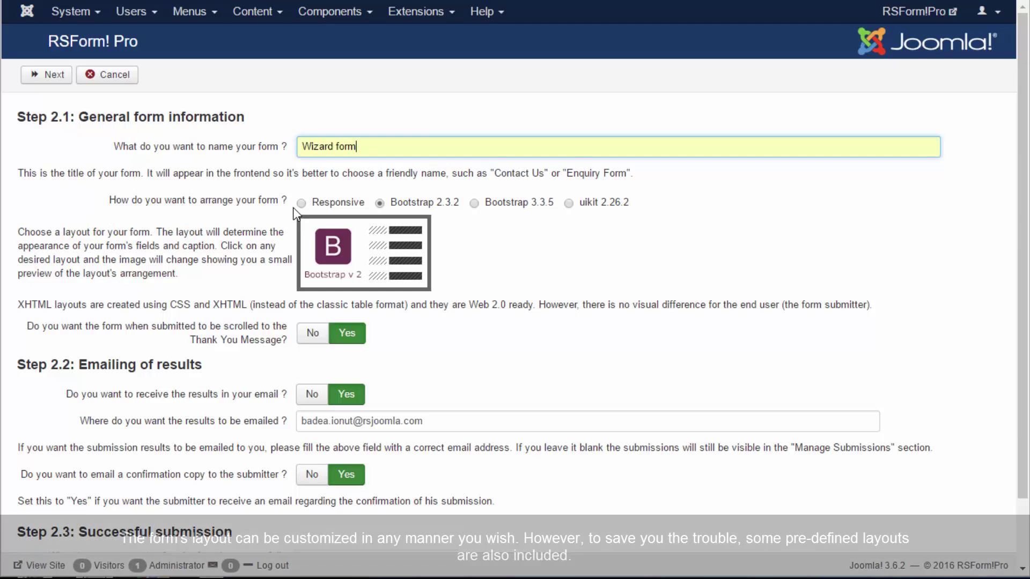
left_click(302, 203)
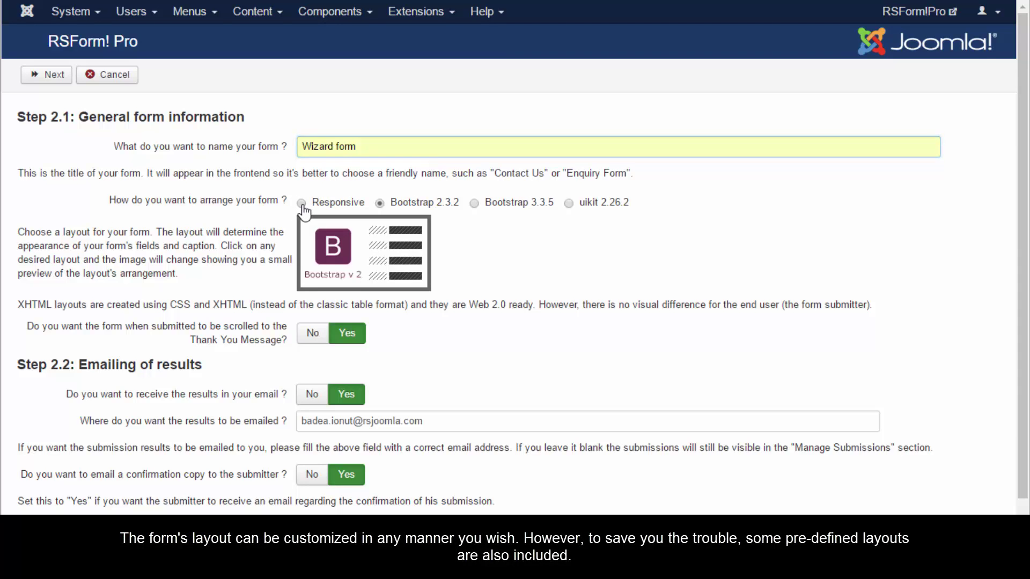
scroll(304, 212, "down", 2)
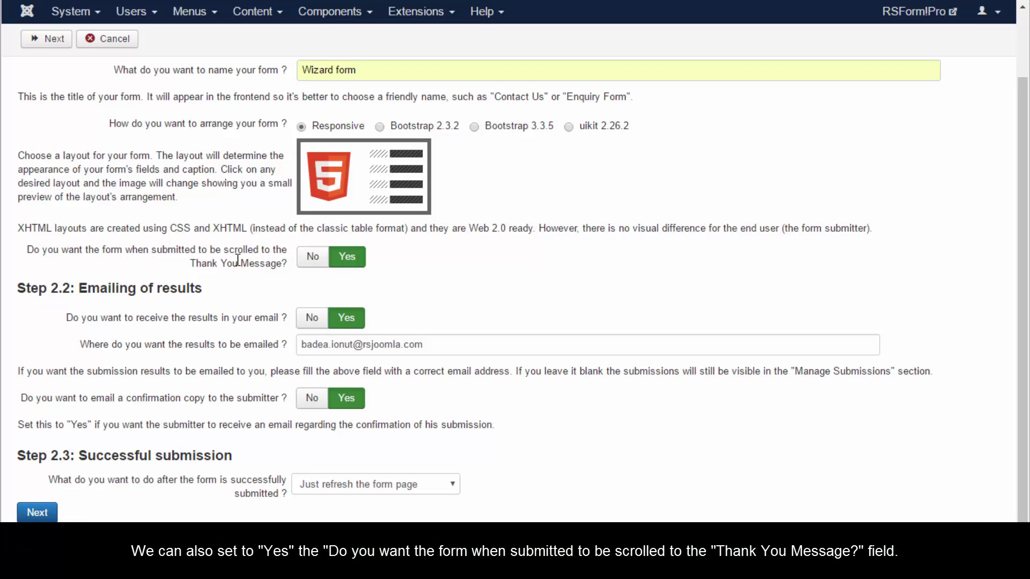
left_click(309, 260)
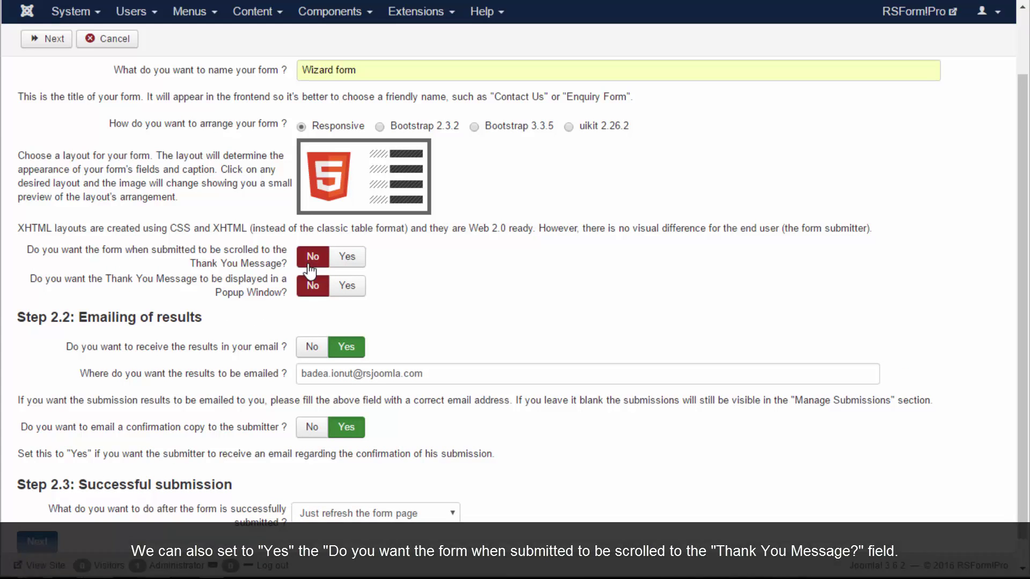
left_click(355, 261)
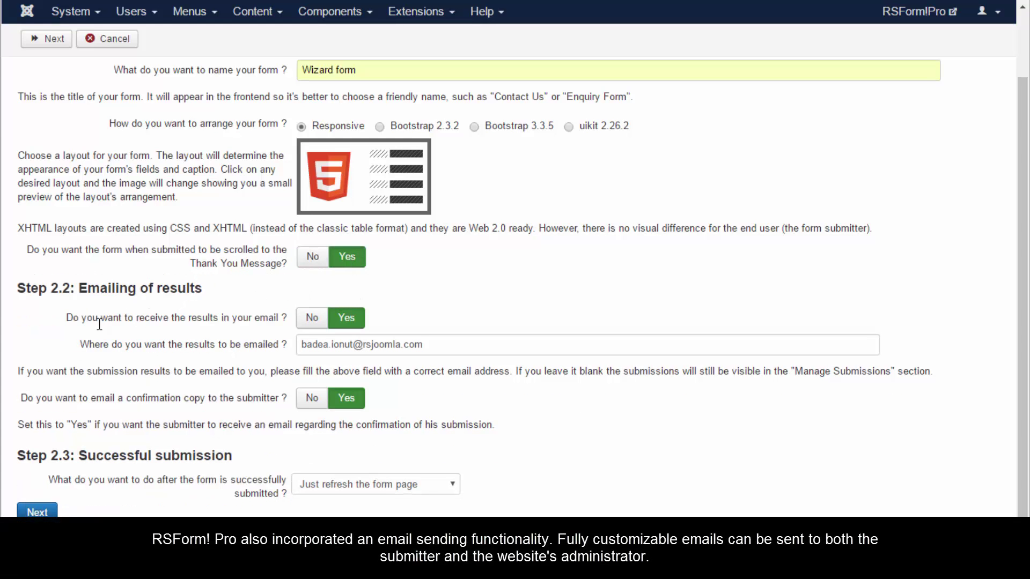
left_click(311, 318)
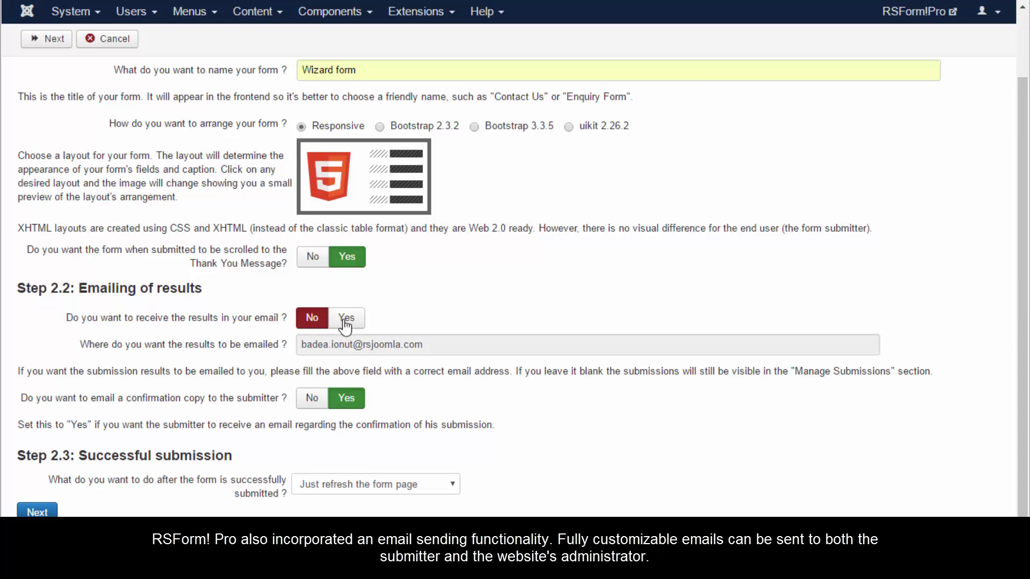
left_click(354, 321)
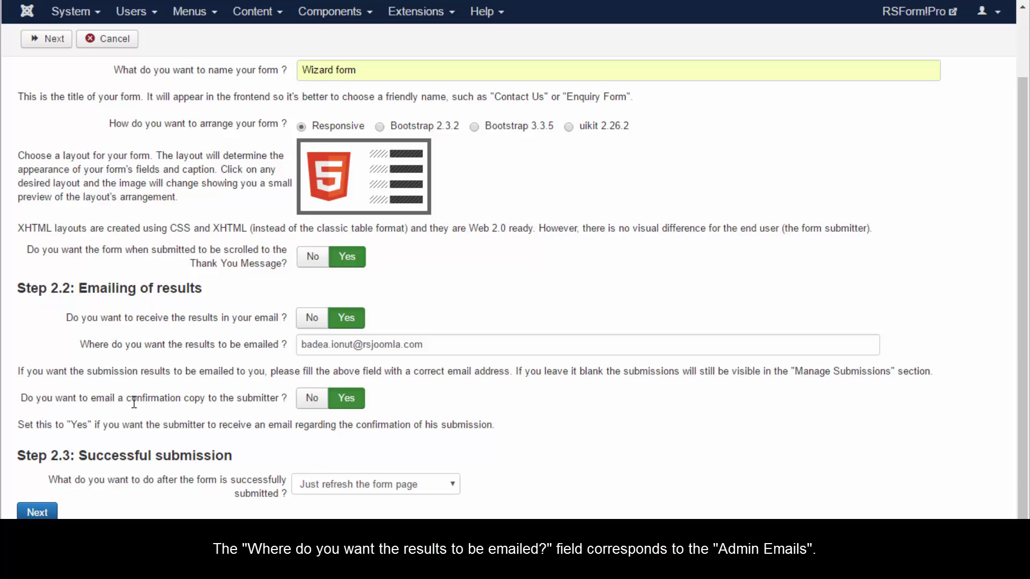
left_click(308, 404)
left_click(349, 404)
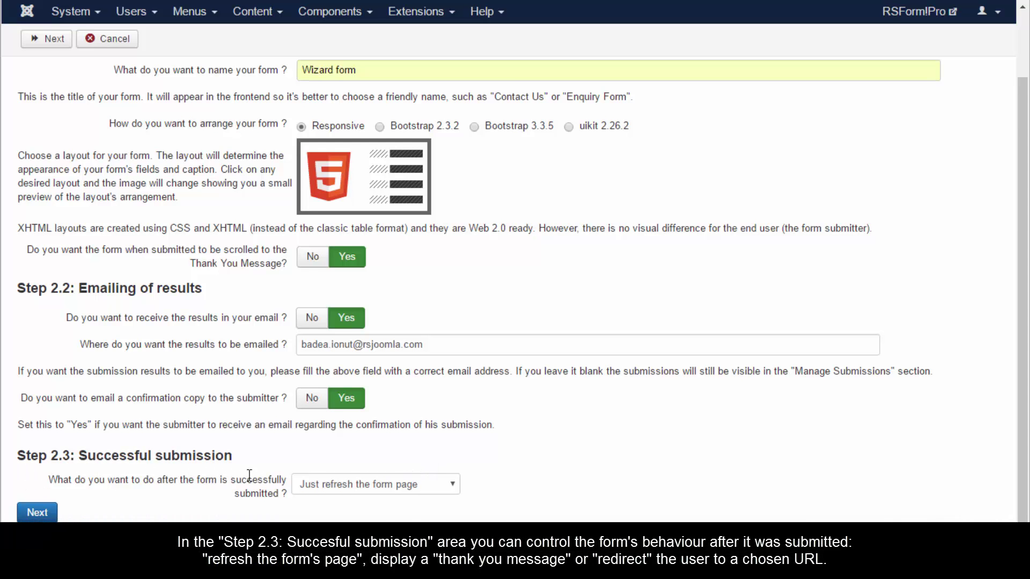
Set the after-submission action to 'Show a Thank You message', review its text, and continue
left_click(439, 489)
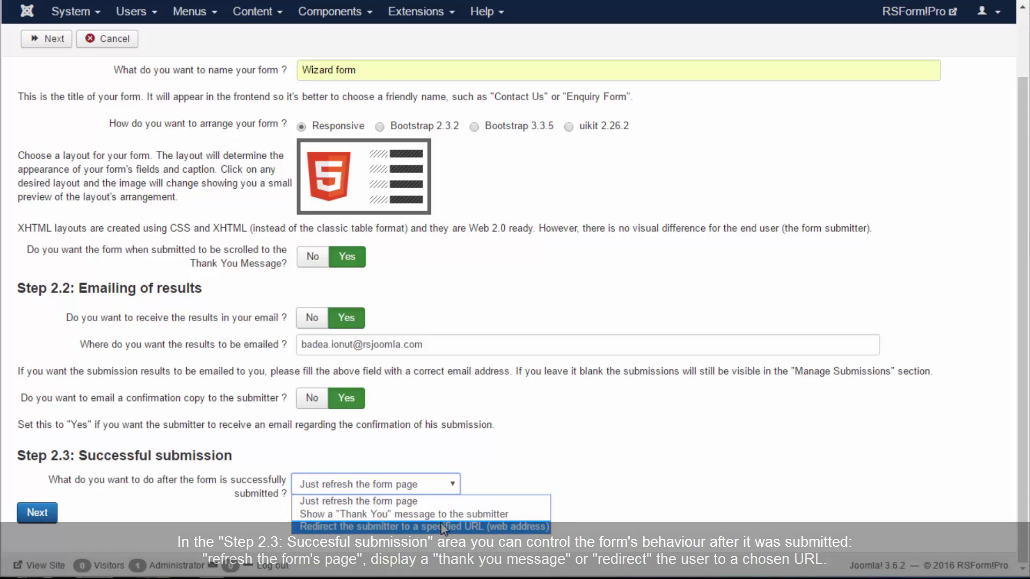
left_click(443, 515)
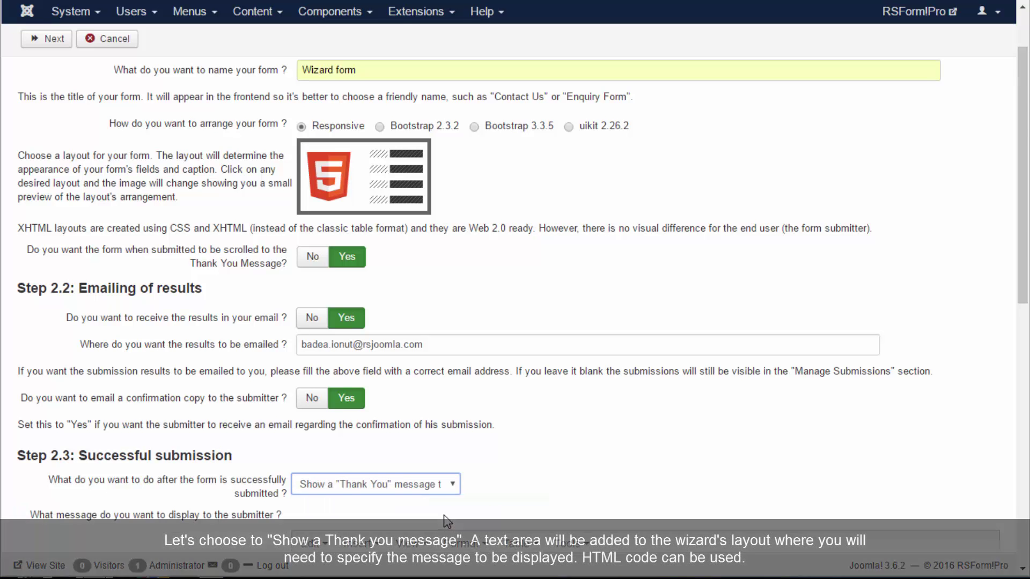
scroll(443, 506, "down", 7)
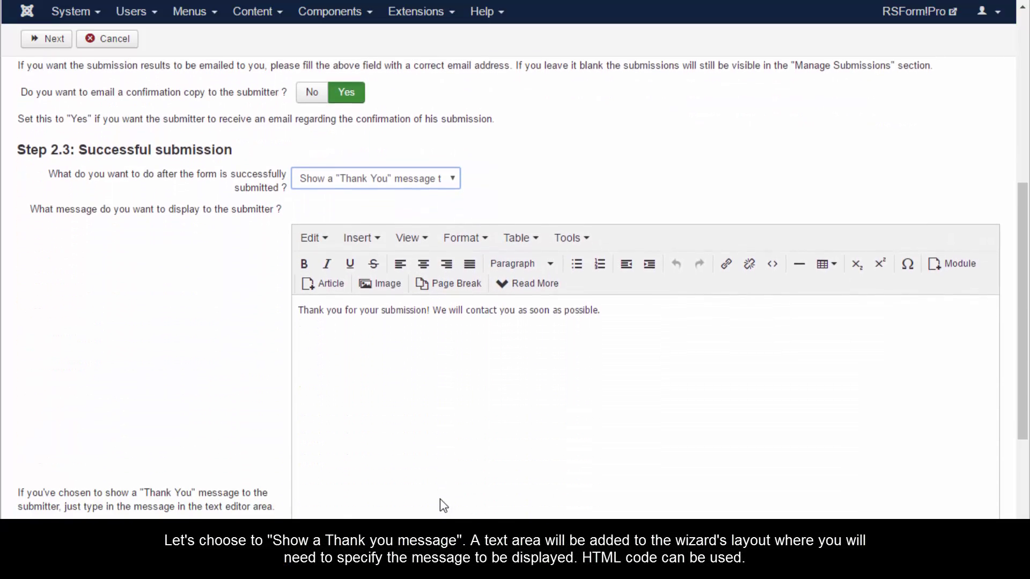
left_click(388, 275)
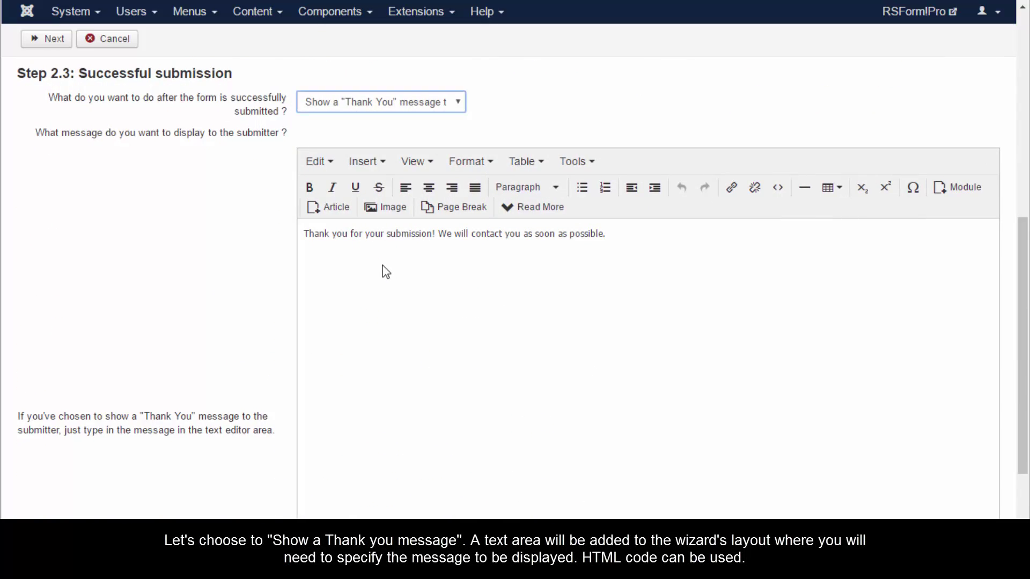
scroll(388, 273, "down", 4)
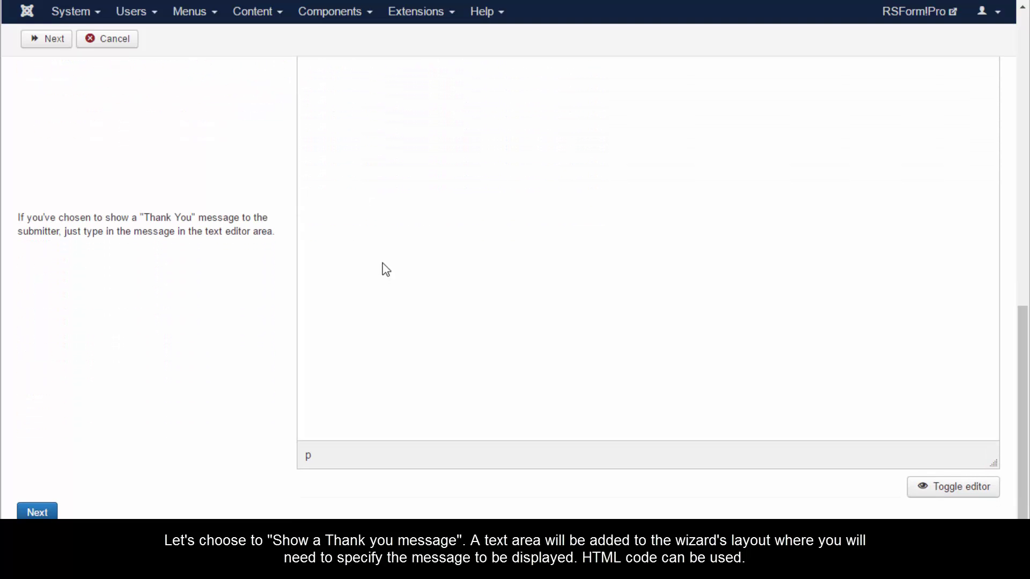
scroll(331, 311, "up", 2)
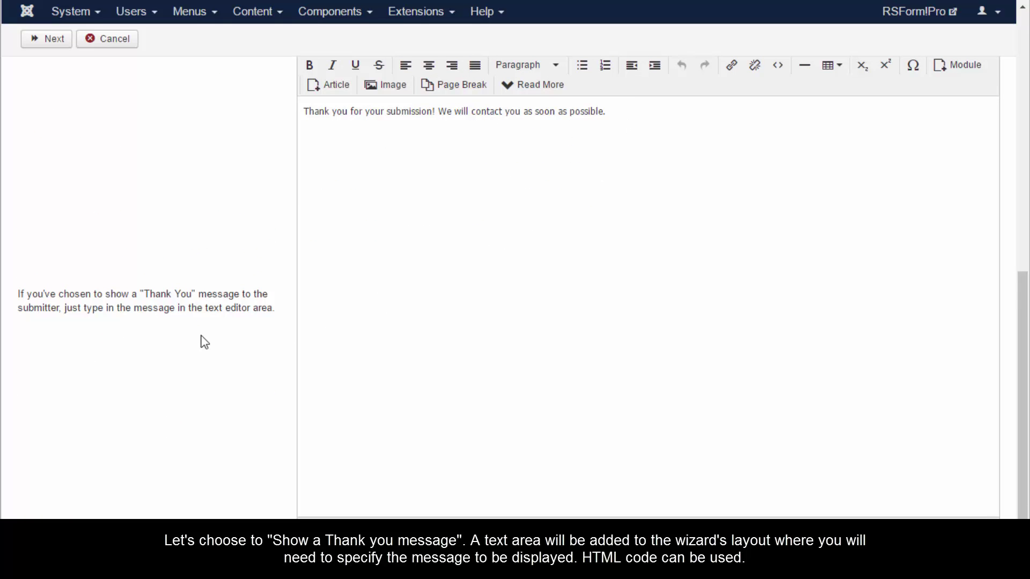
scroll(204, 338, "down", 2)
left_click(45, 516)
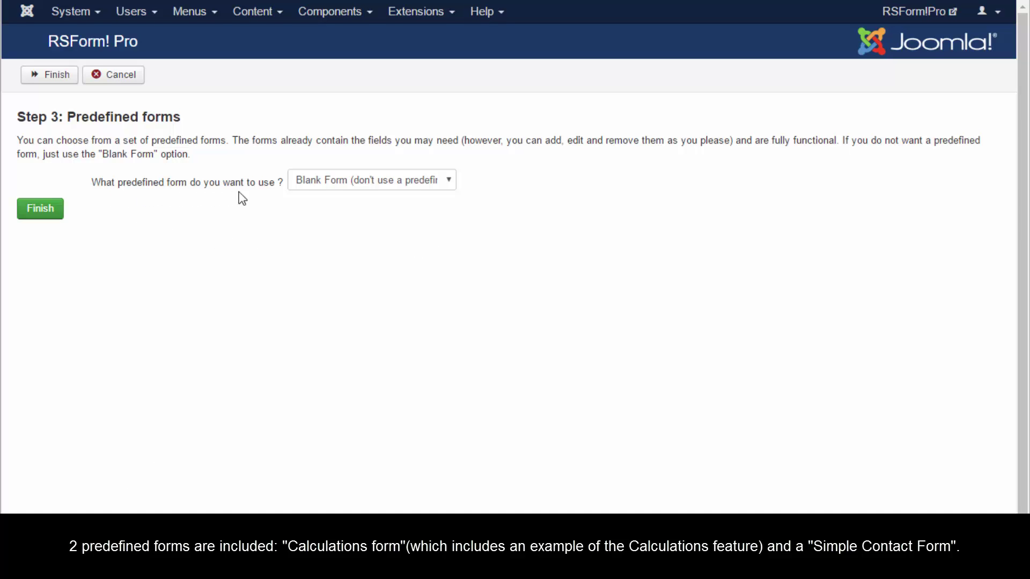
Pick the Simple Contact Form preset and finish the wizard
left_click(422, 191)
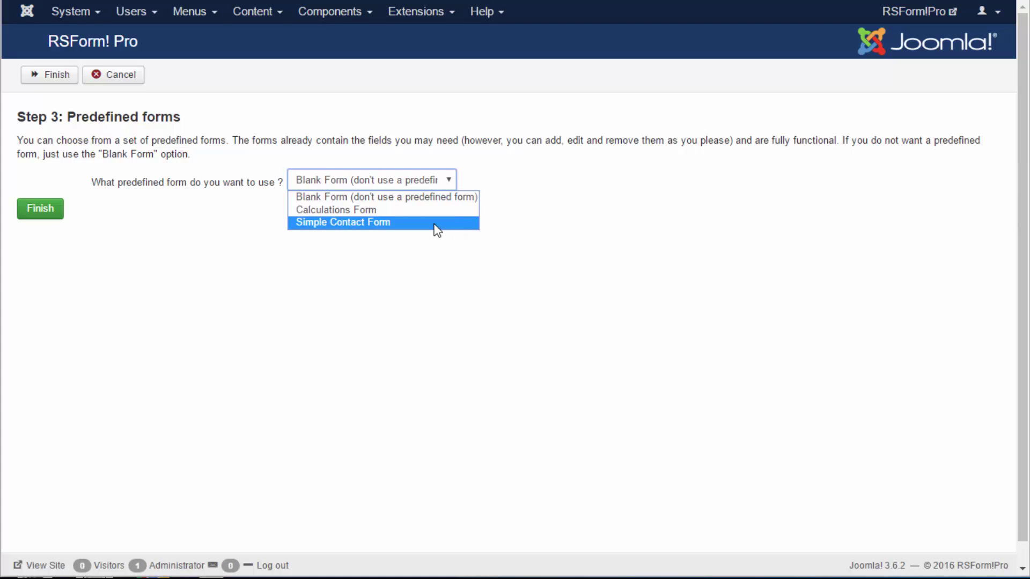
left_click(436, 222)
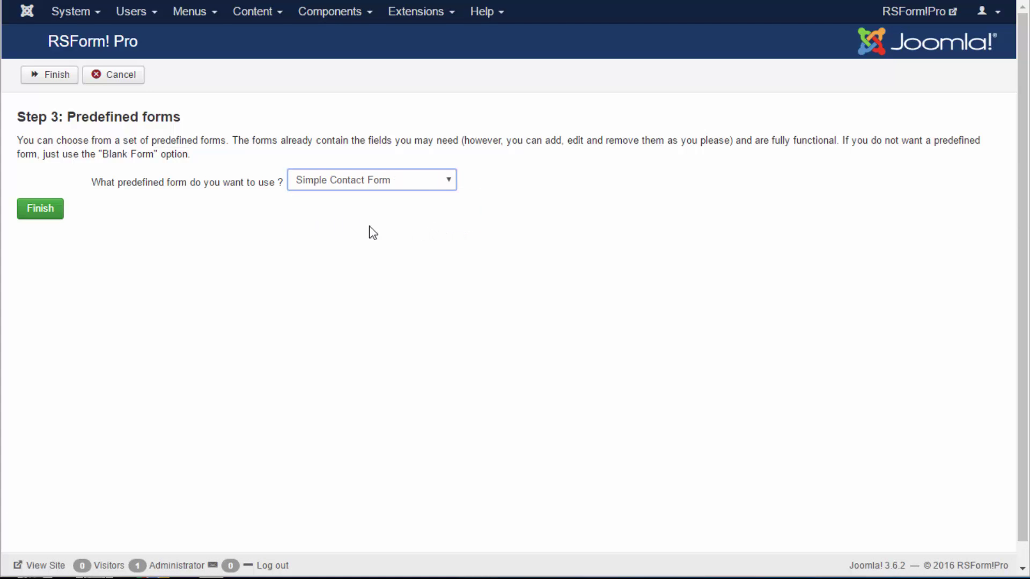
left_click(42, 220)
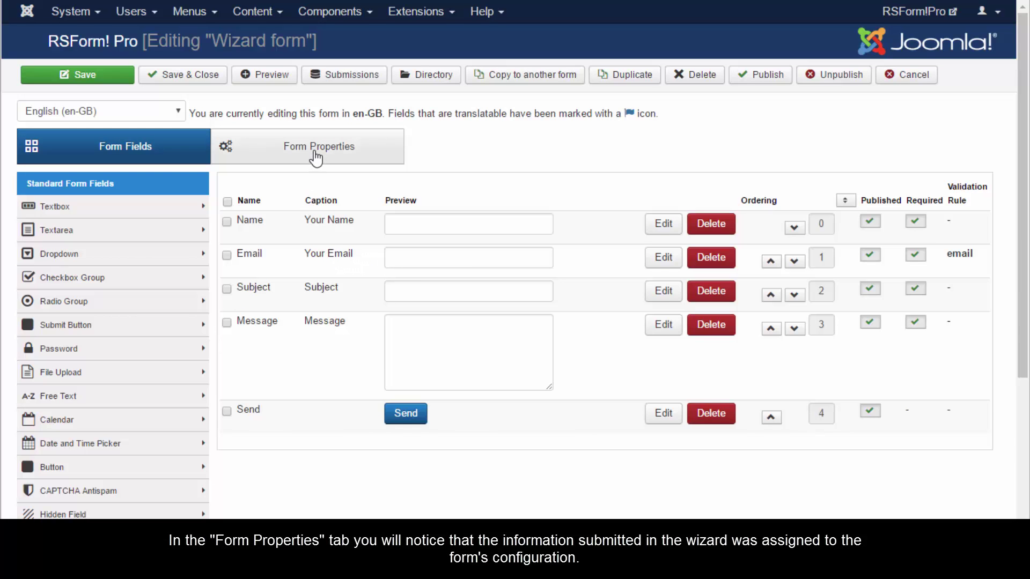
Review Form Properties > Form Info: title, name wizard-form, and the thank-you message settings
left_click(317, 155)
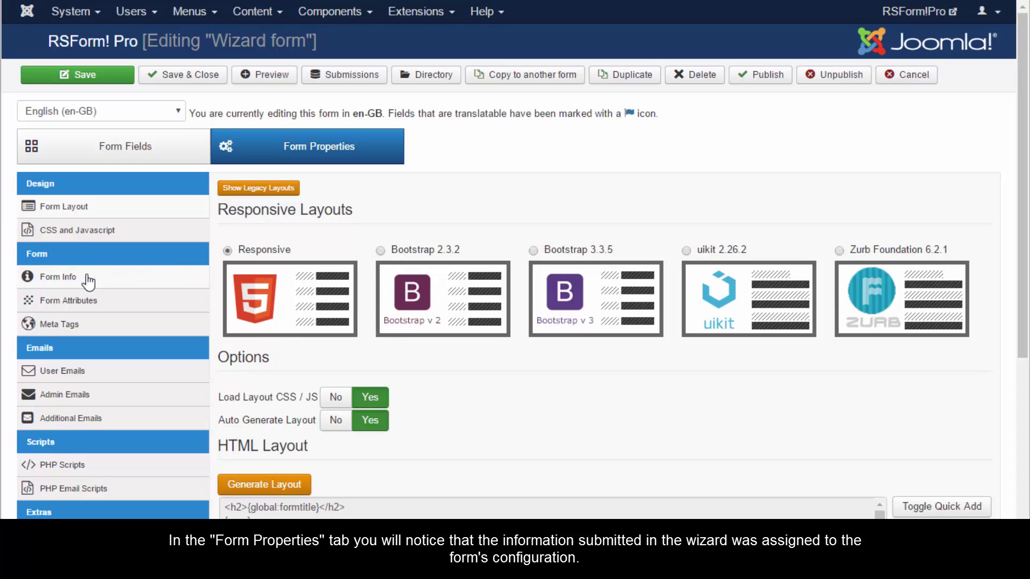
left_click(58, 277)
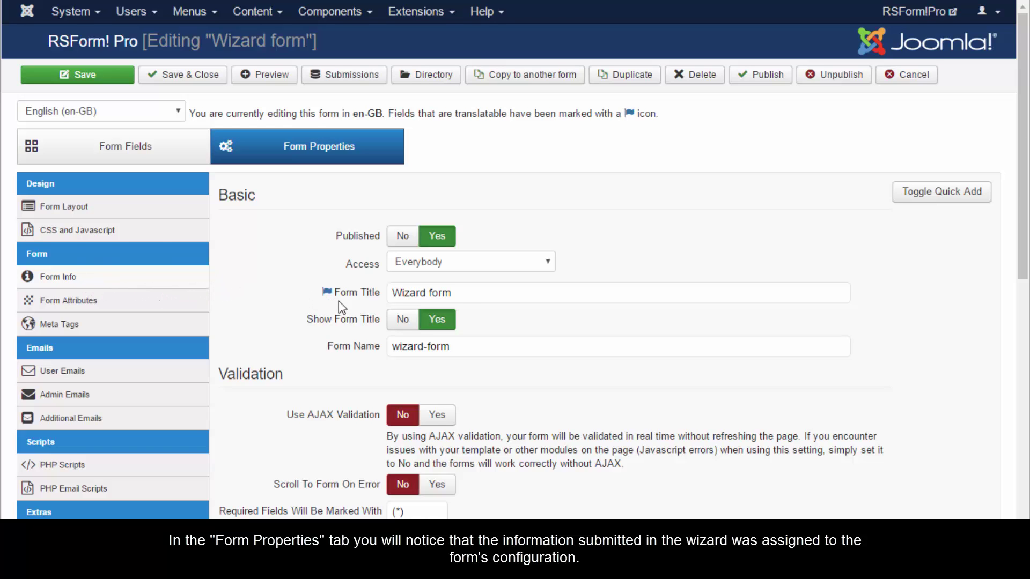
left_click_drag(475, 295, 392, 298)
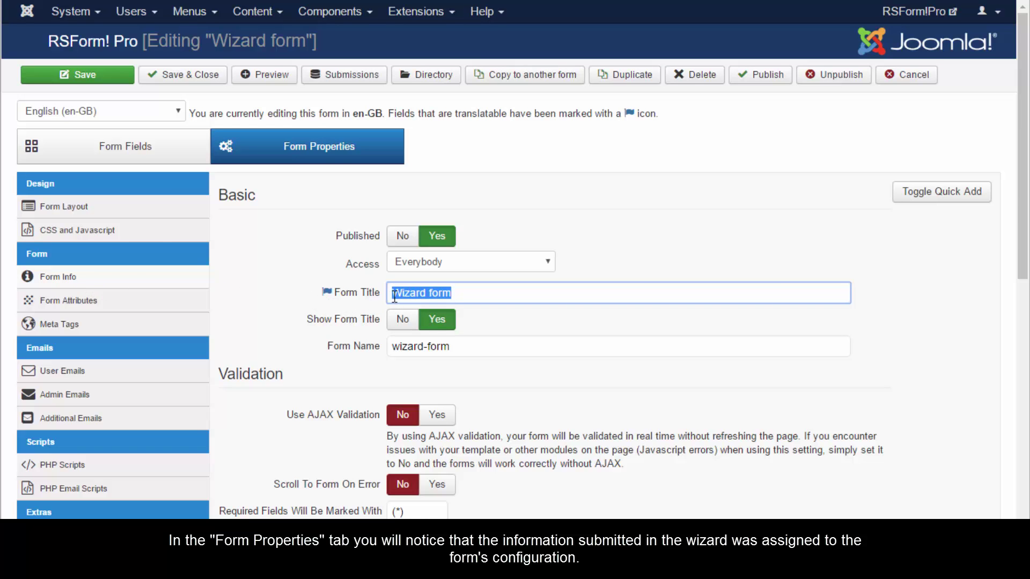
left_click(479, 298)
left_click(261, 300)
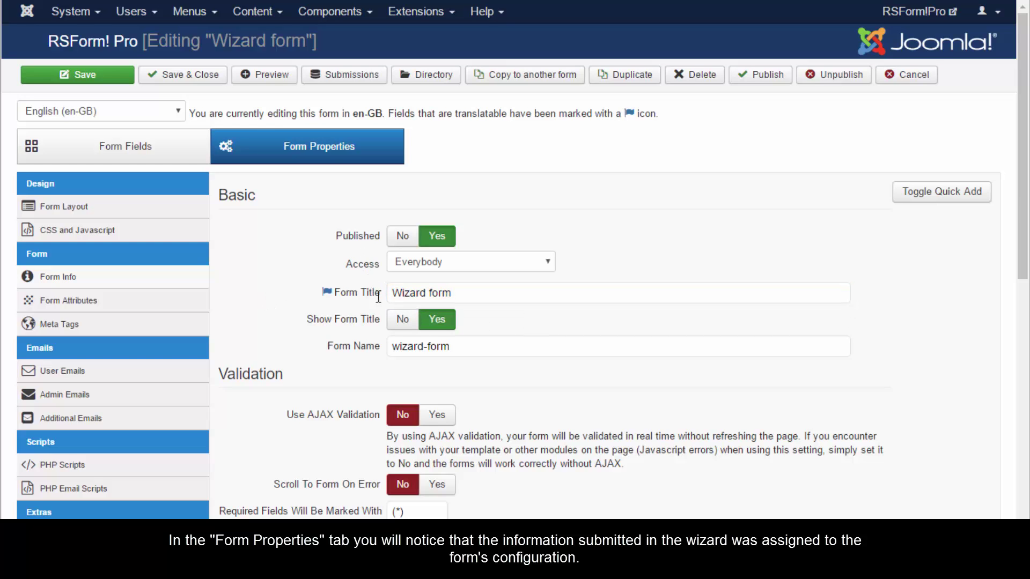
left_click(464, 351)
left_click(459, 367)
scroll(416, 369, "down", 5)
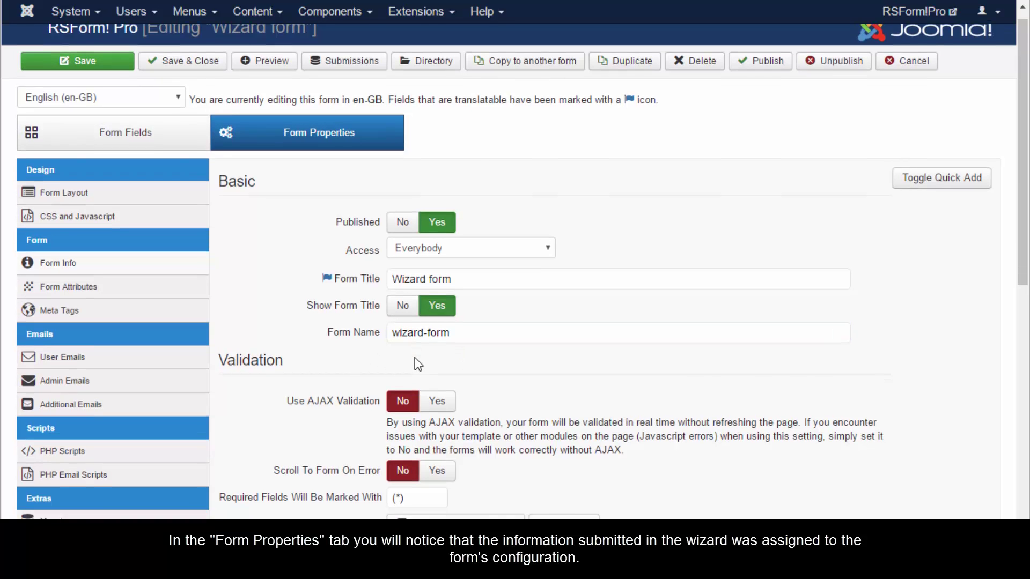
scroll(419, 354, "down", 2)
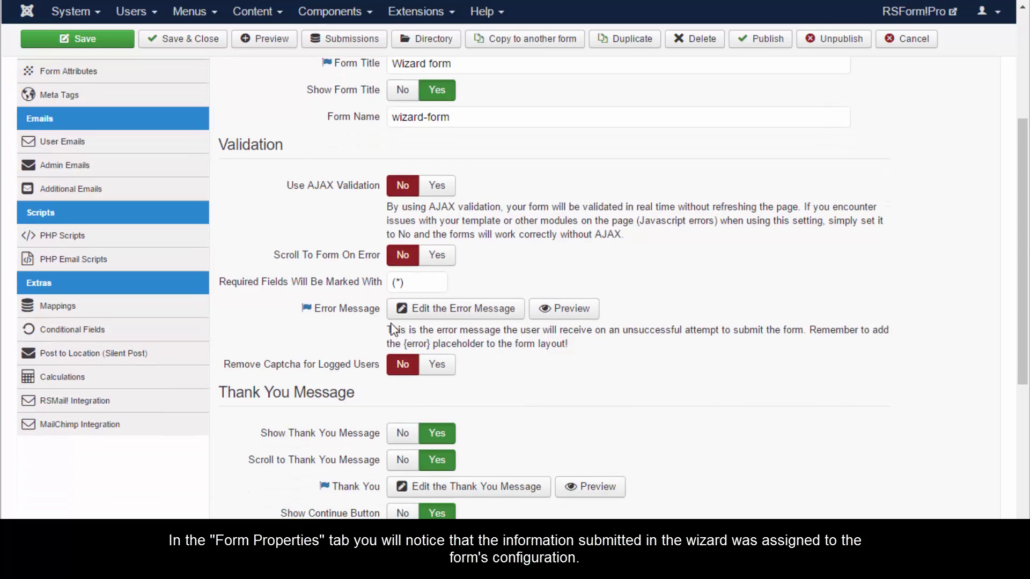
scroll(308, 359, "down", 2)
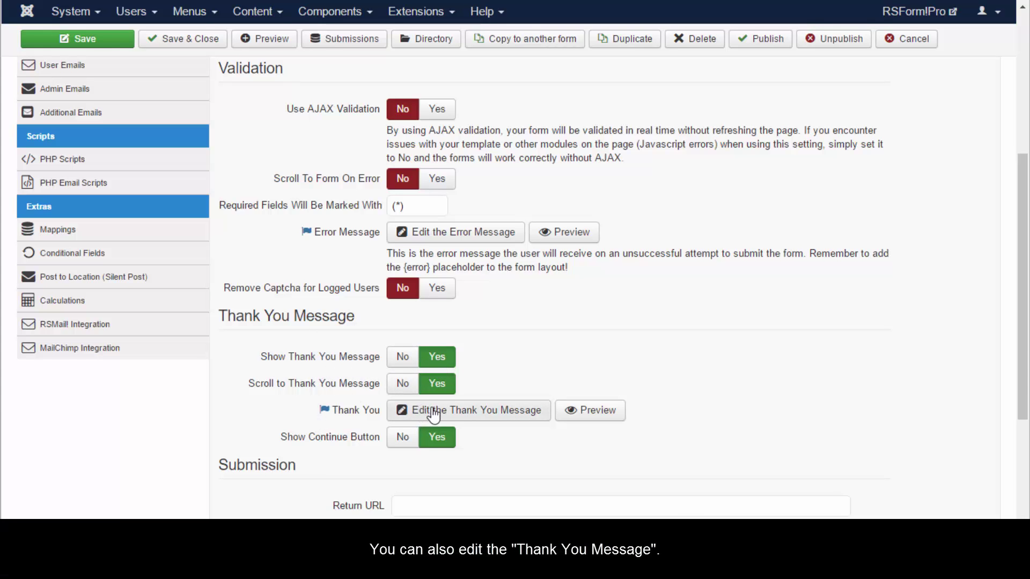
left_click(477, 413)
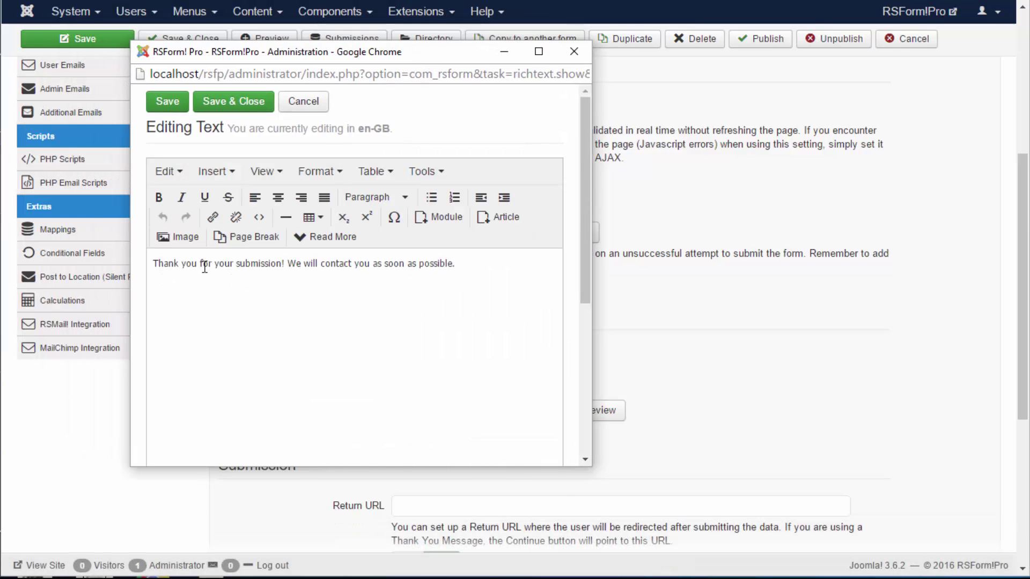
left_click(221, 105)
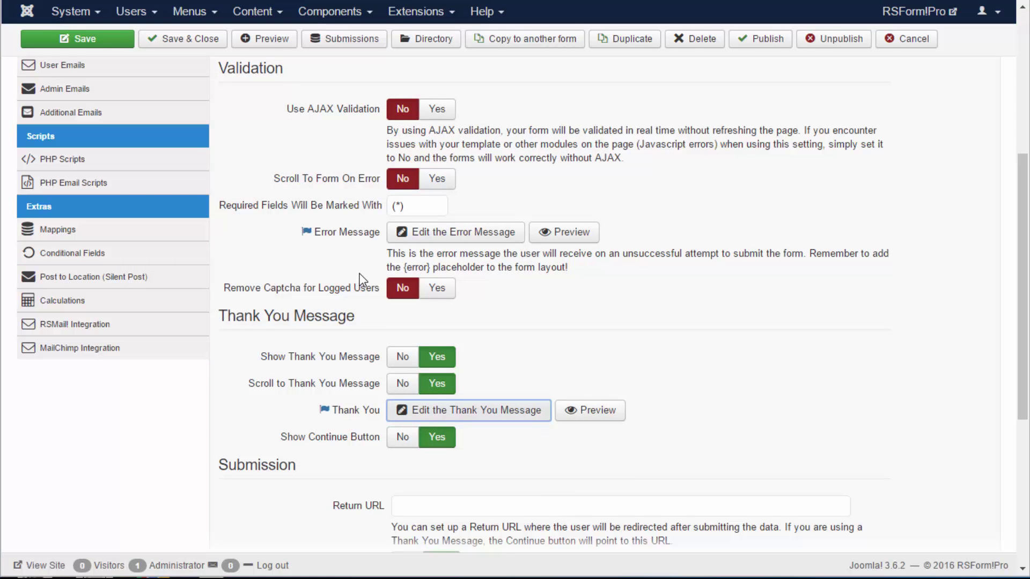
scroll(360, 275, "down", 5)
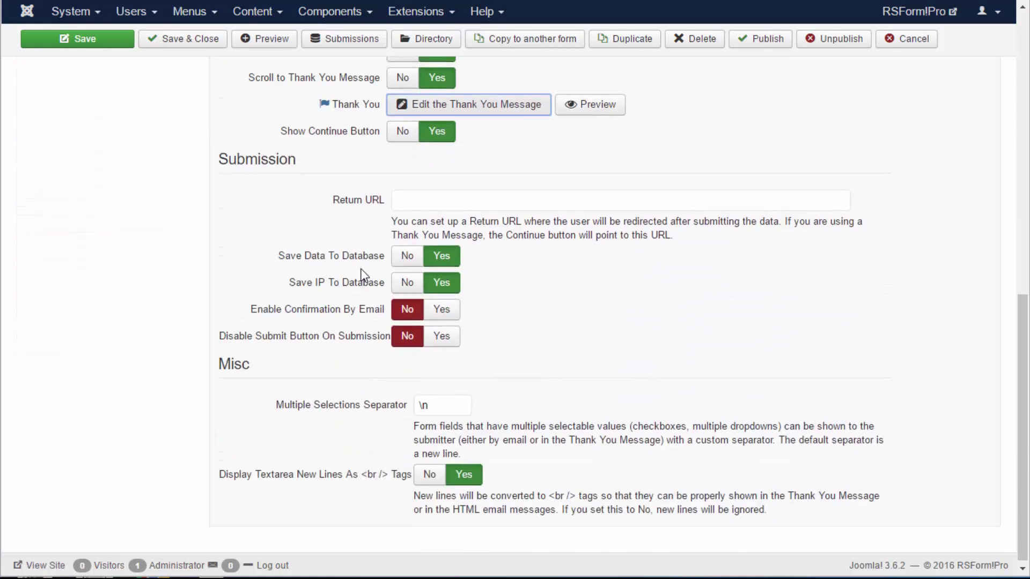
scroll(361, 271, "up", 5)
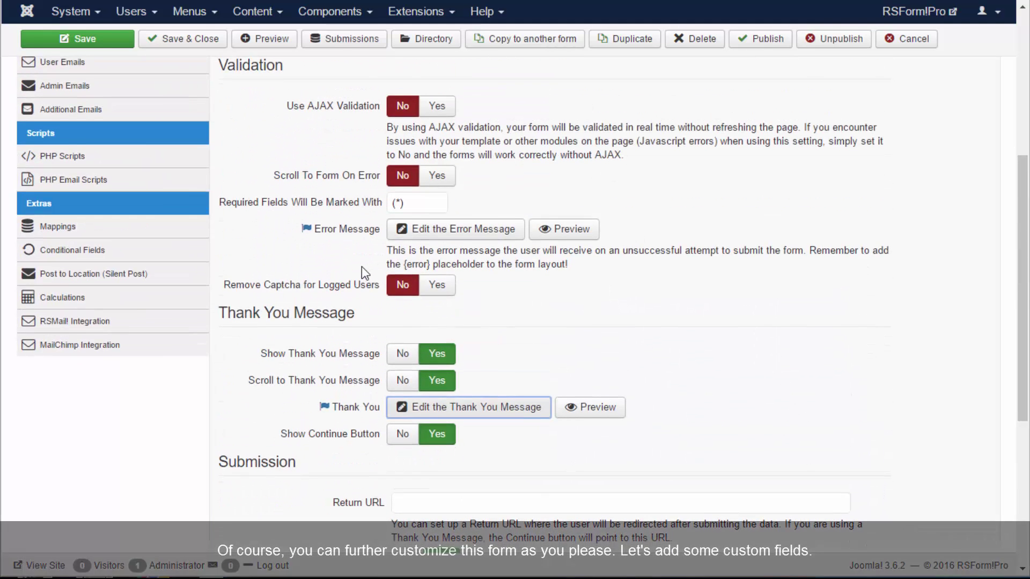
scroll(362, 266, "up", 5)
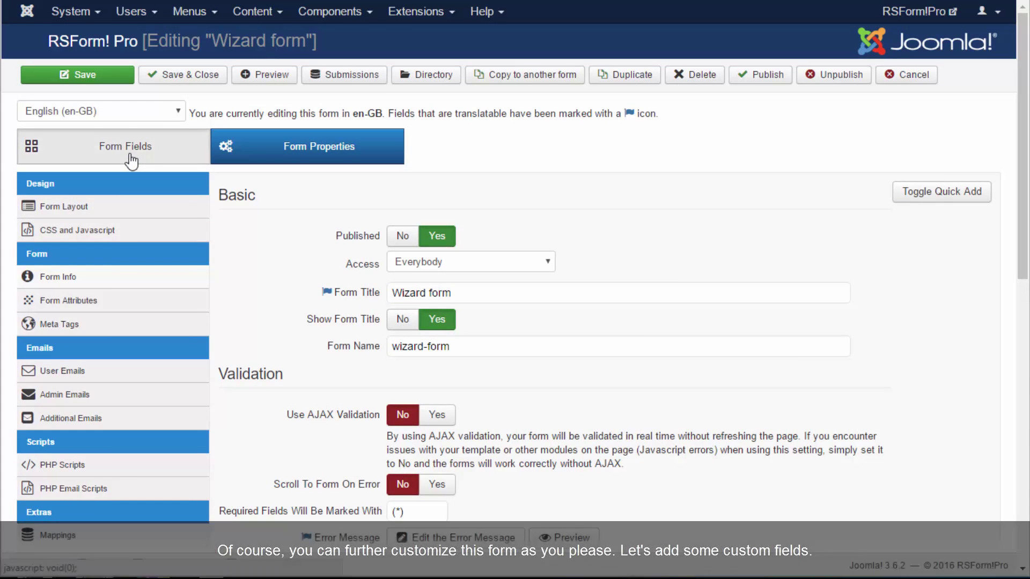
Switch back to the Wizard form's Form Fields tab
left_click(132, 160)
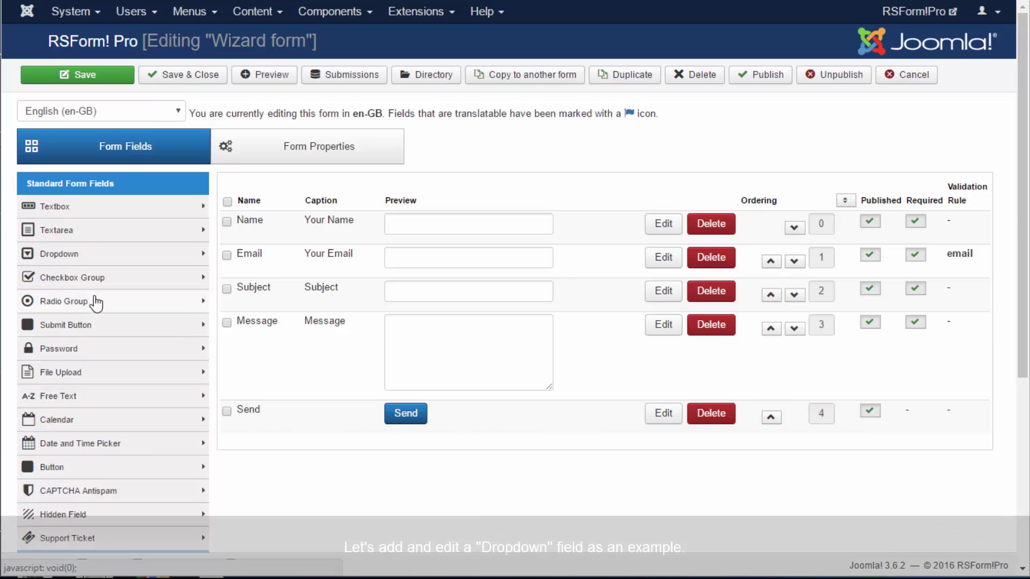
Add a 'contact' dropdown captioned 'How would you like to be contacted' with items Email, Phone, SMS
left_click(78, 253)
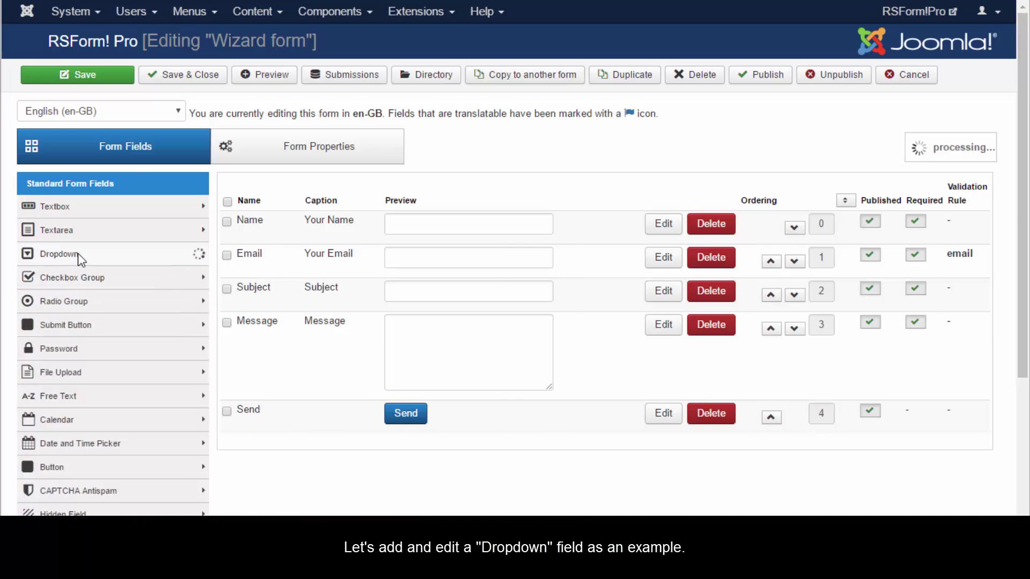
left_click(275, 250)
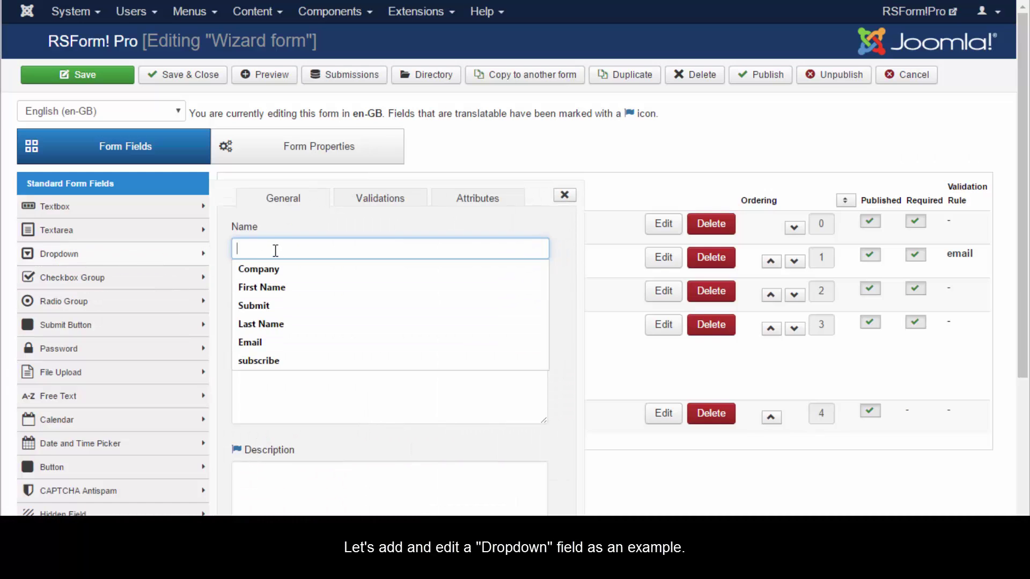
type("contact")
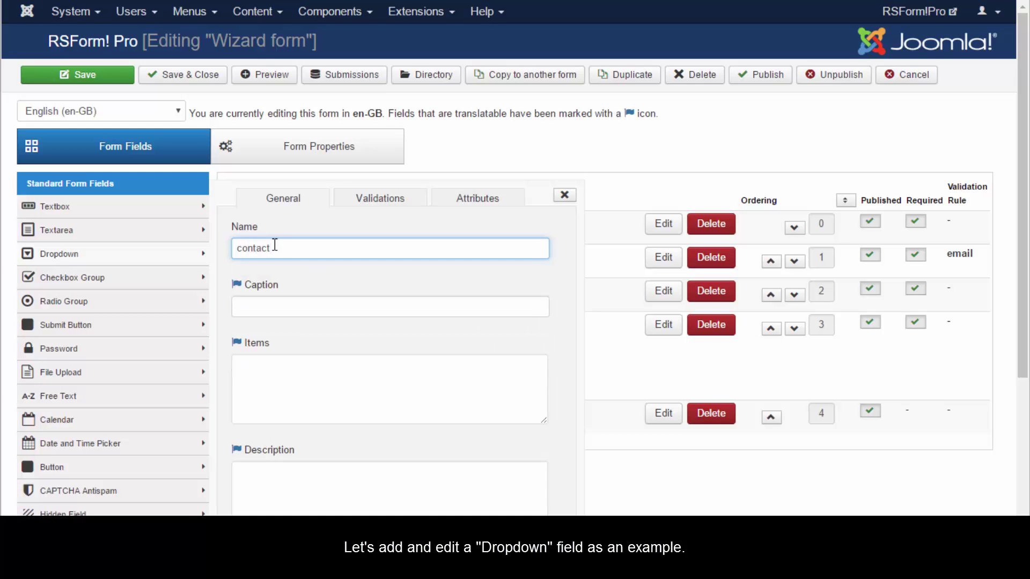
key("Tab")
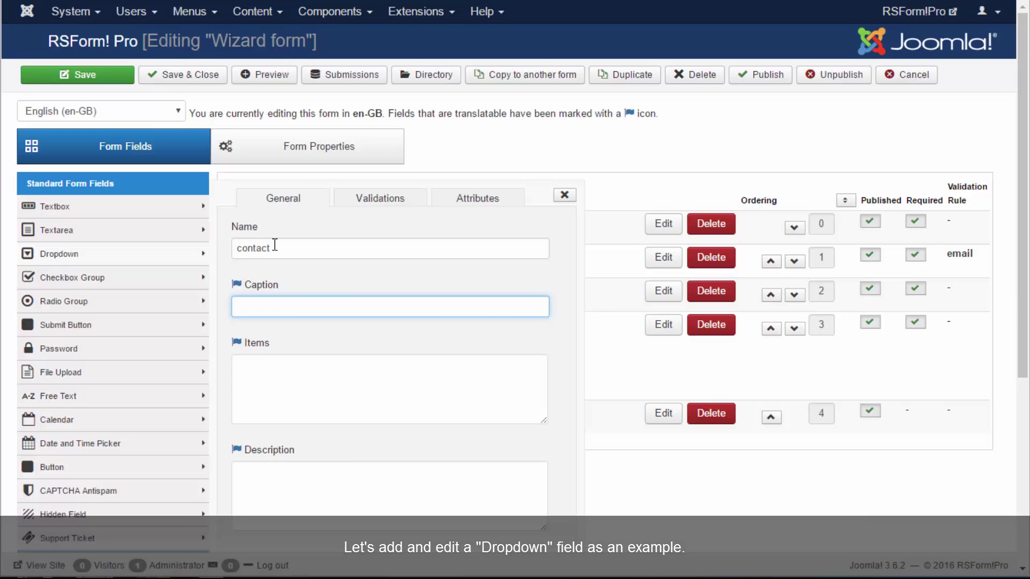
type("How wou")
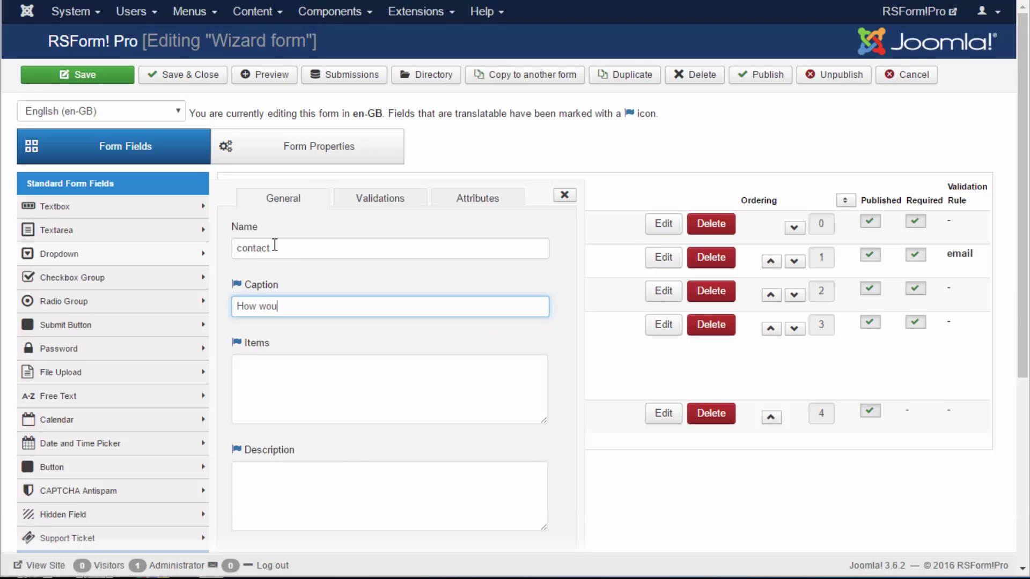
type("ld you like to be contacted?")
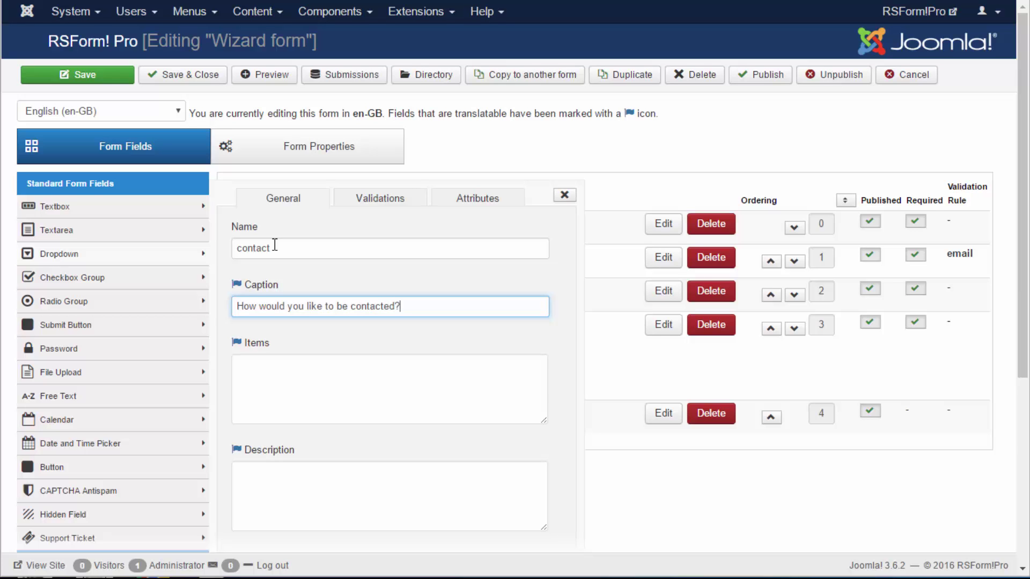
left_click(255, 367)
type("Em")
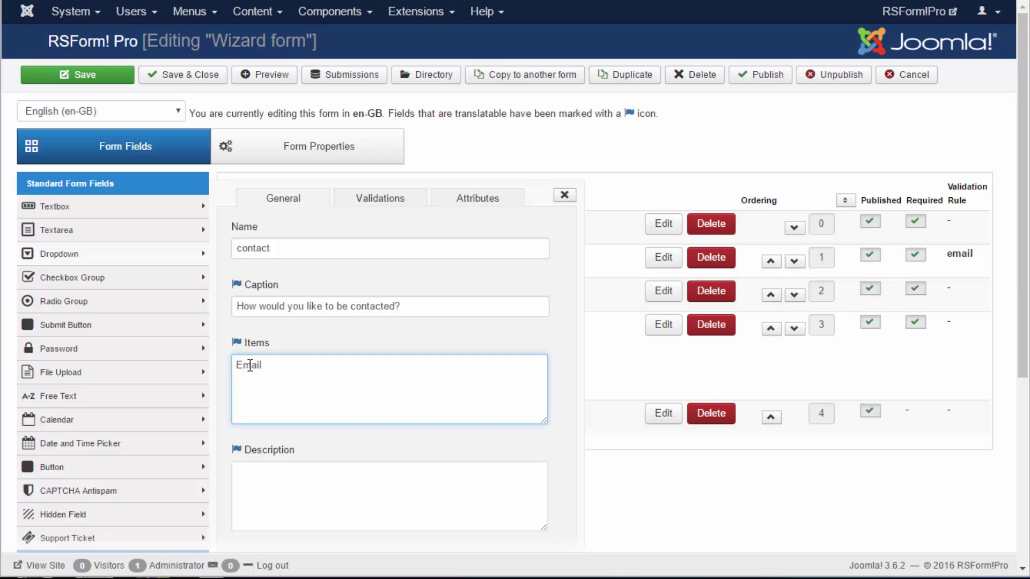
type("ail")
key("Return")
type("Phone ")
type("S")
type("MS")
scroll(250, 366, "down", 2)
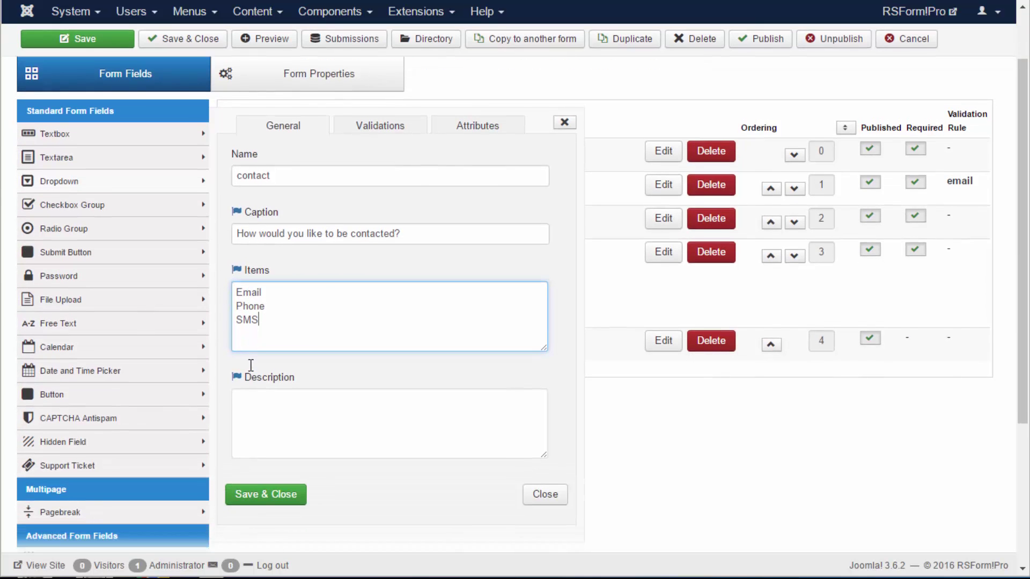
left_click(260, 498)
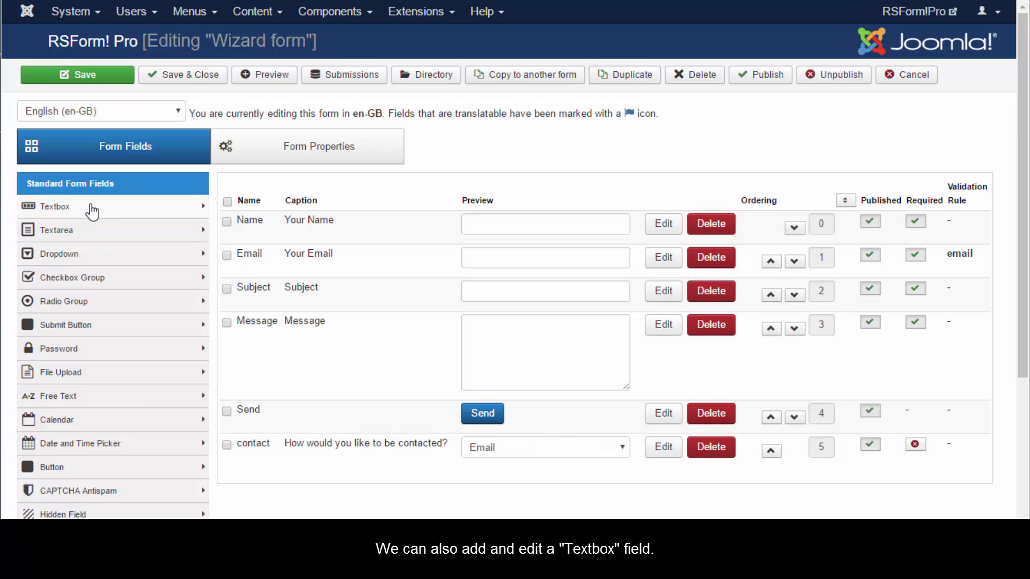
Add a textbox named 'phone' with caption 'Phone no.' and save it
left_click(118, 212)
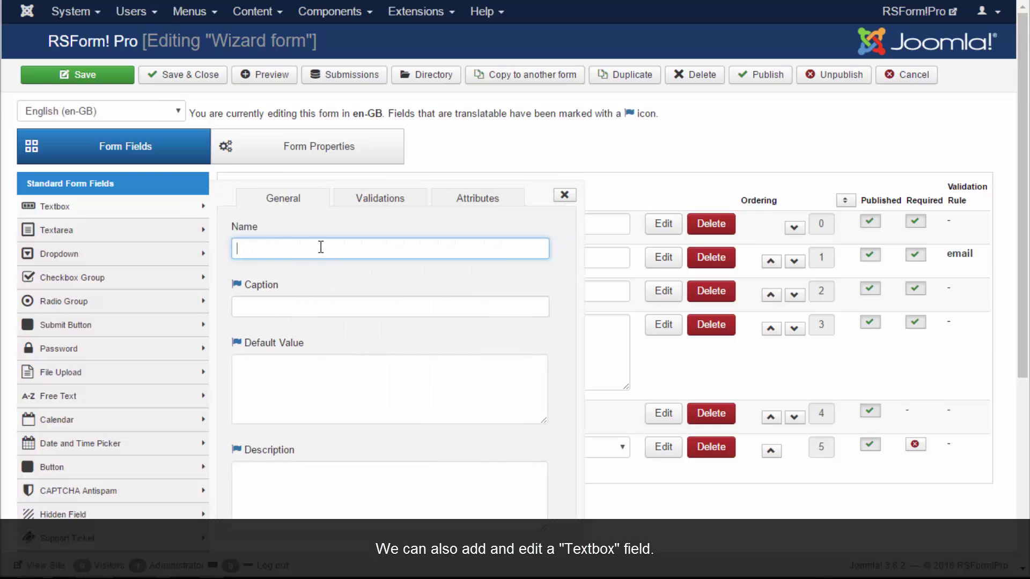
left_click(320, 245)
type("phone")
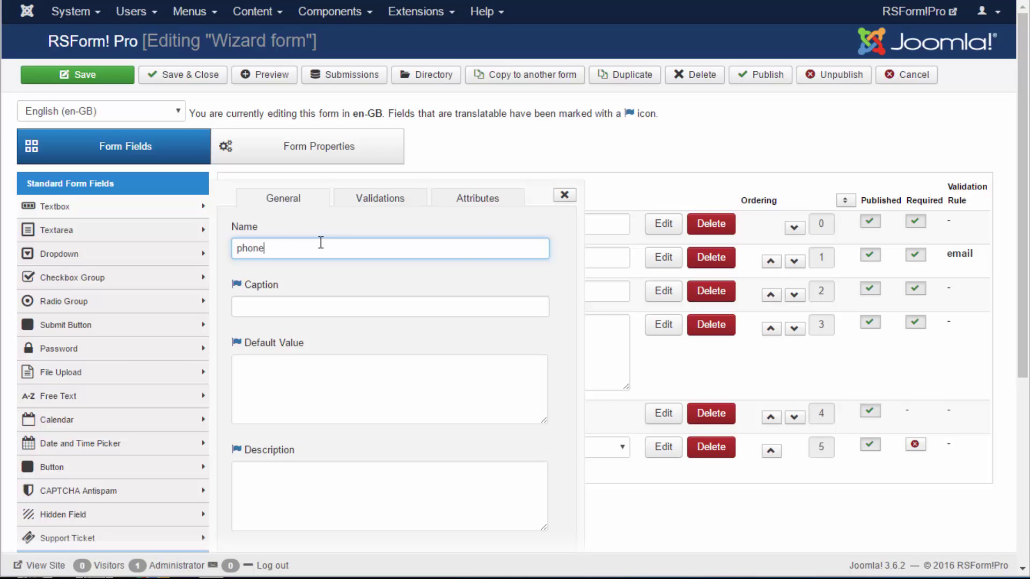
key("Tab")
type("Phon")
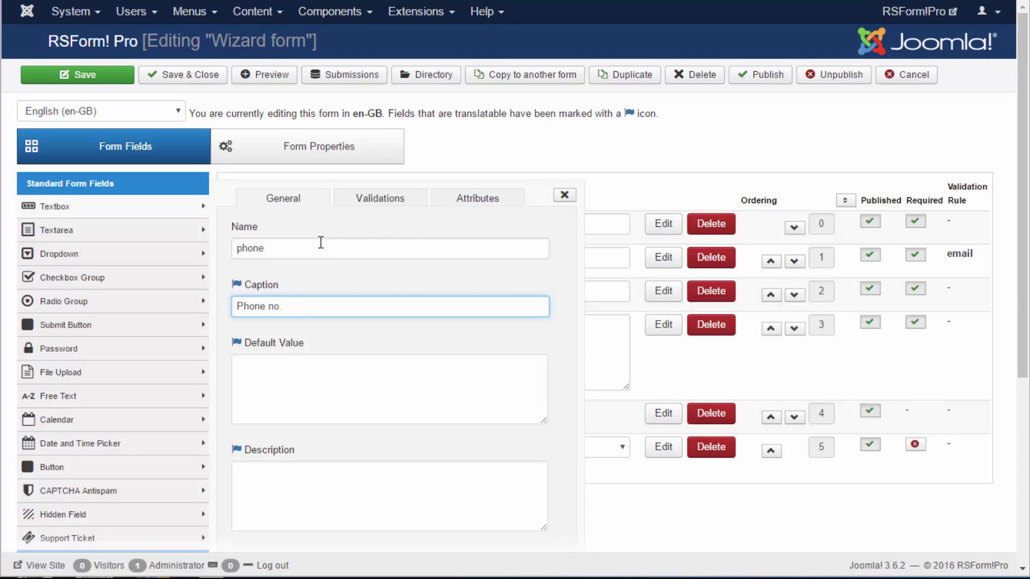
scroll(344, 279, "down", 2)
left_click(291, 501)
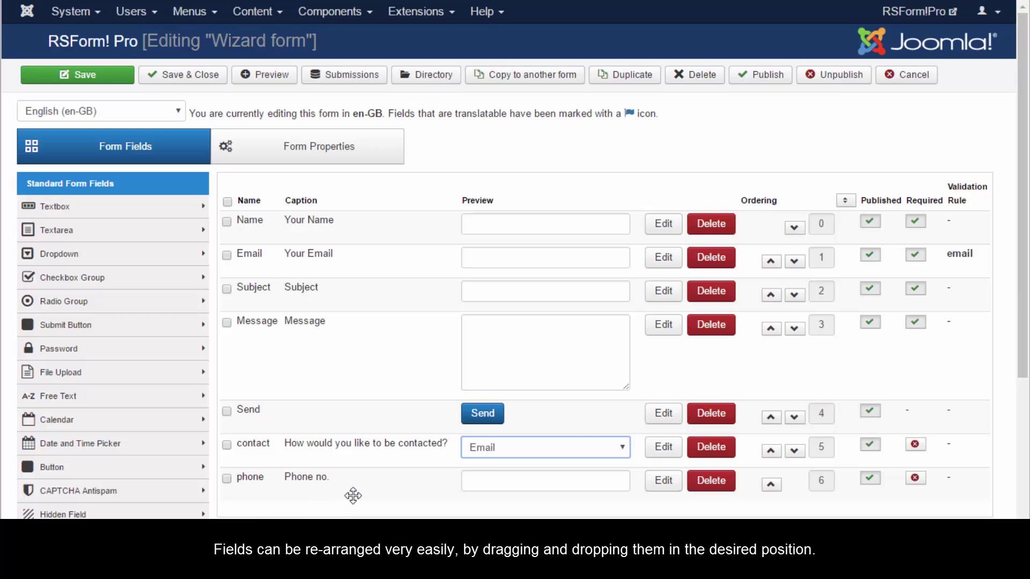
Drag phone up below Email and contact up just above Message
left_click_drag(363, 493, 363, 302)
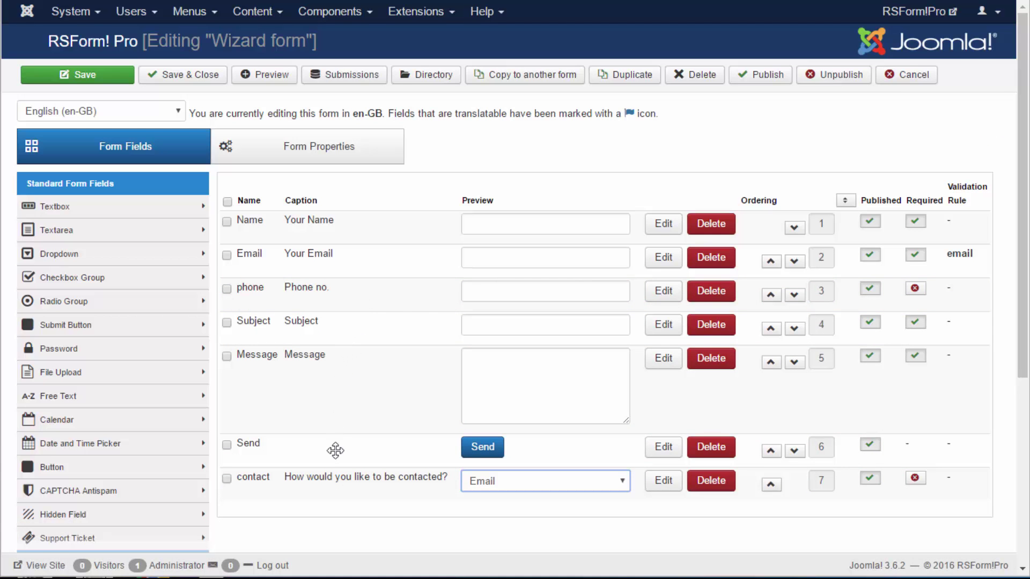
left_click_drag(329, 497, 339, 401)
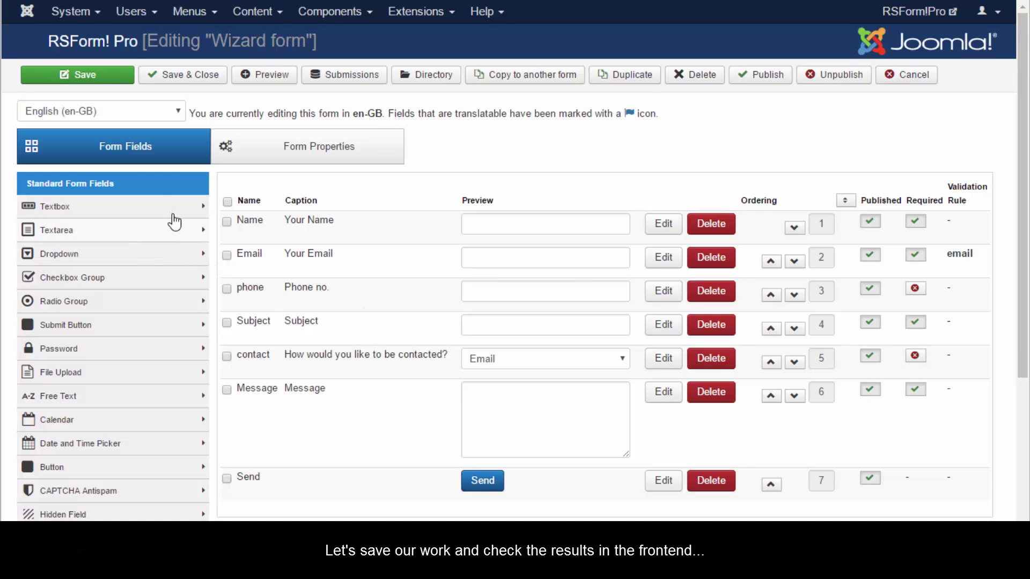
Save the Wizard form and preview it on the frontend
left_click(95, 79)
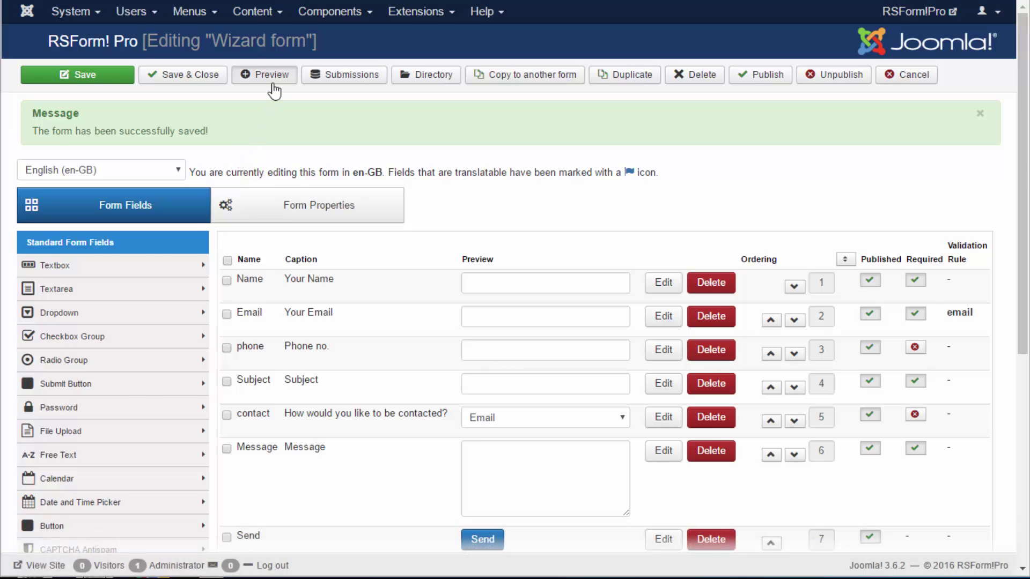
left_click(273, 83)
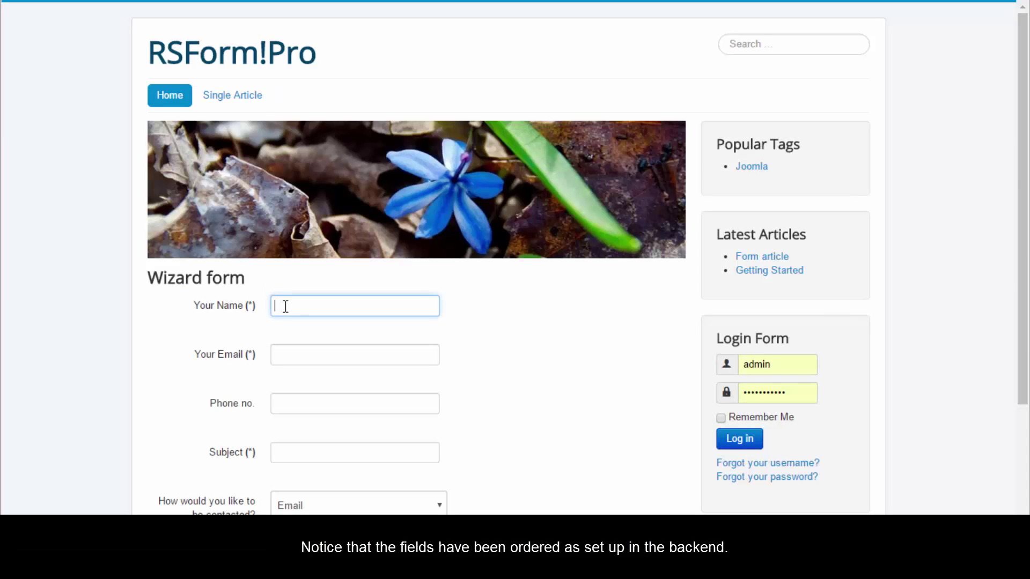
Enter the sender's name, the autofilled e-mail address and a phone number
type("RSJoomla!")
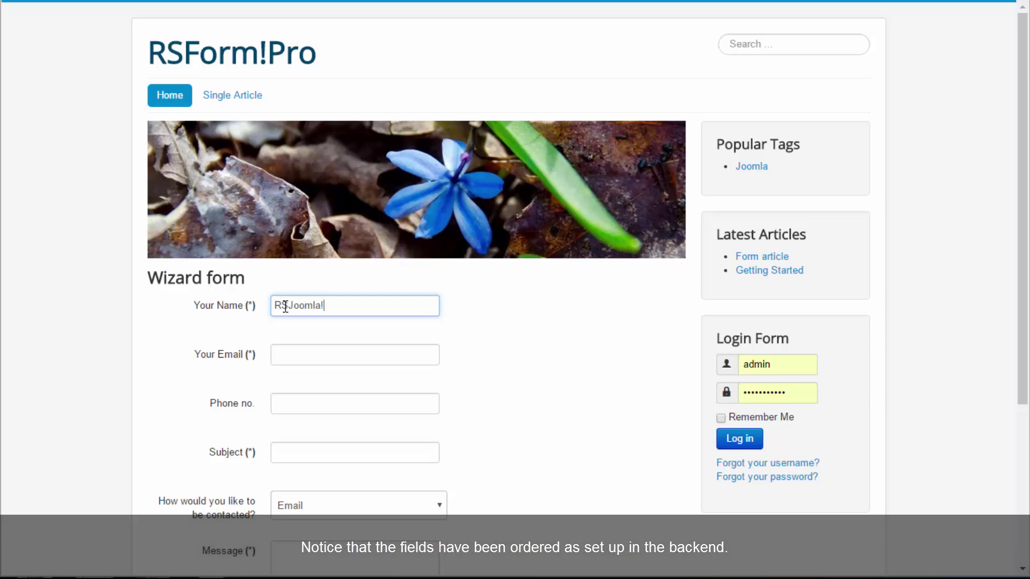
key("Tab")
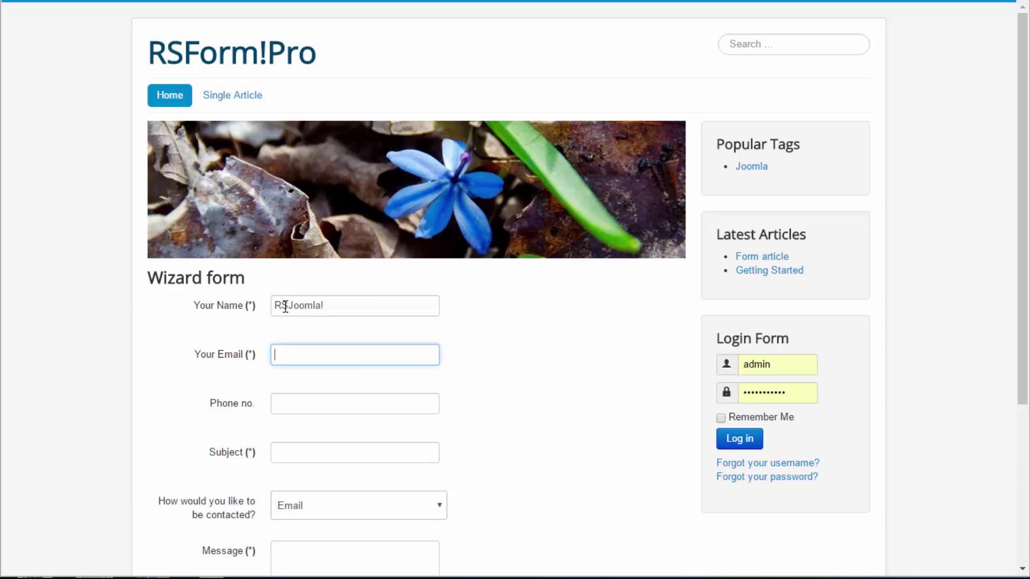
type("ba")
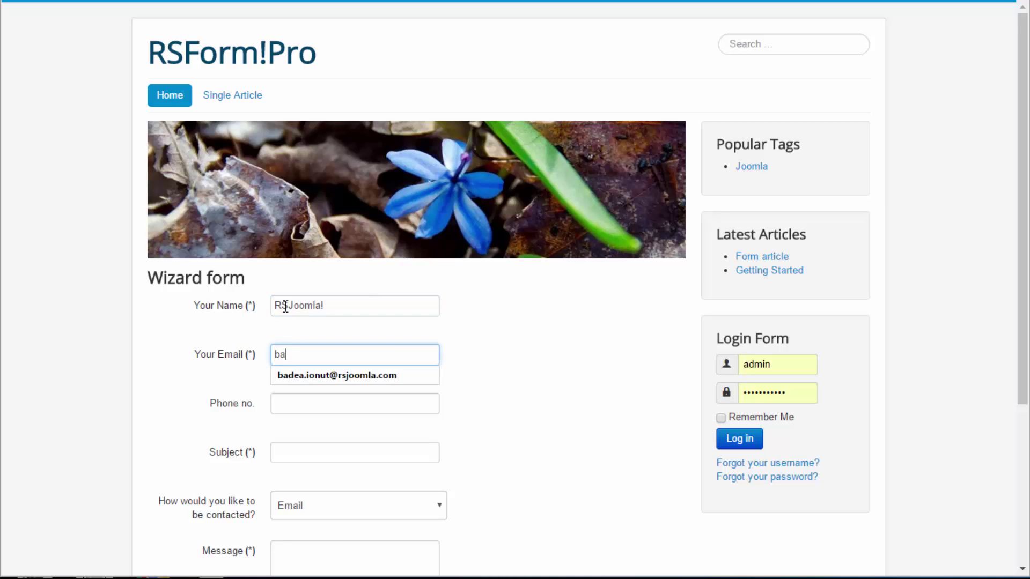
key("Down")
key("Return")
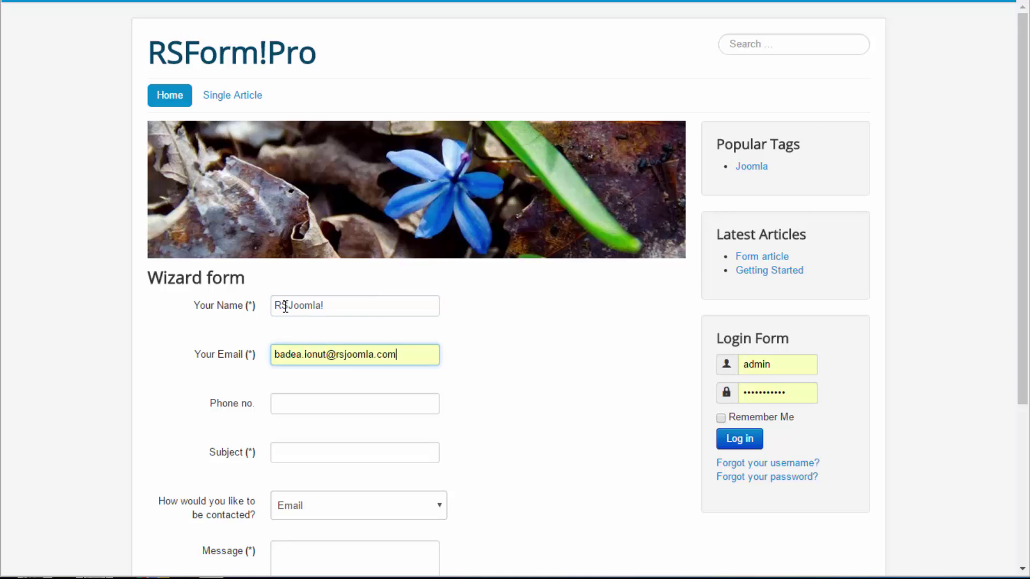
key("Tab")
type("01234")
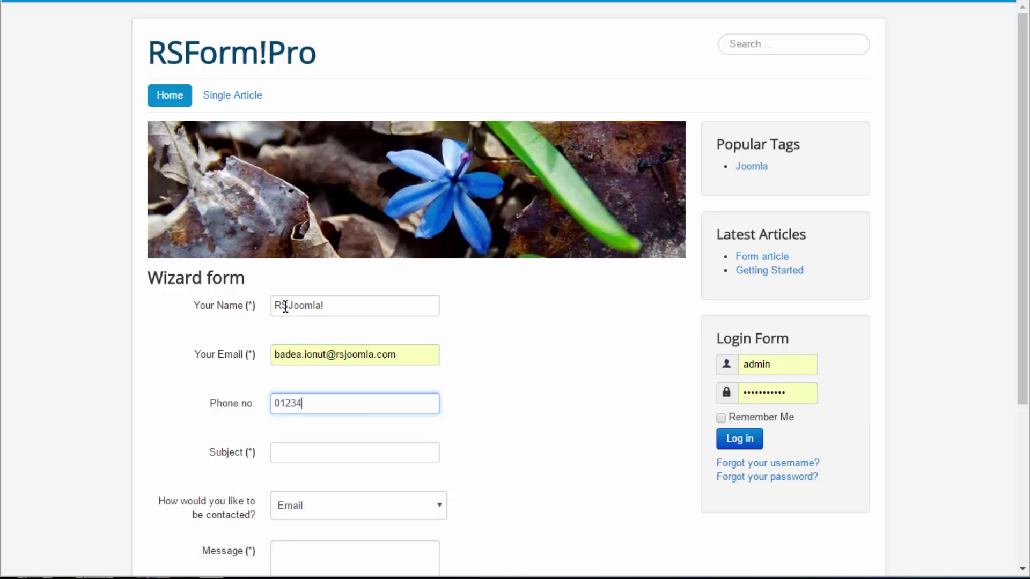
type("56789")
Enter subject 'Subject', choose Phone as the contact method, and write 'message'
left_click(329, 452)
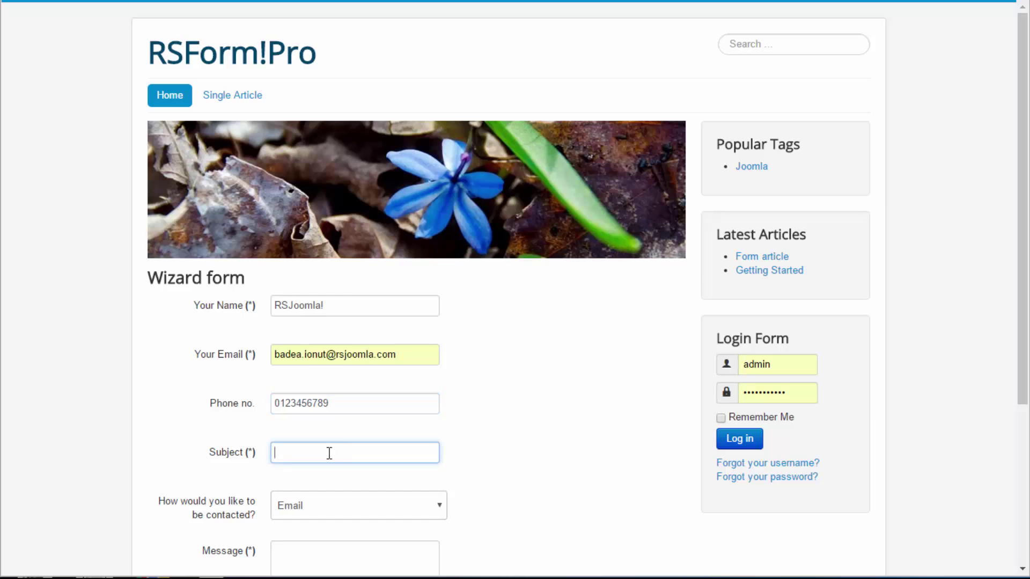
type("Subject")
scroll(354, 466, "down", 2)
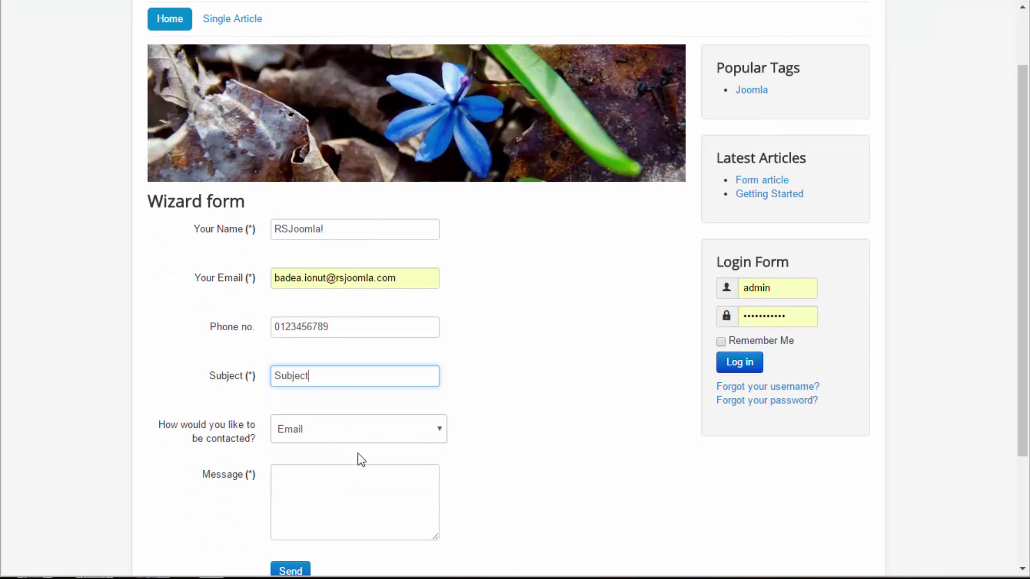
left_click(420, 436)
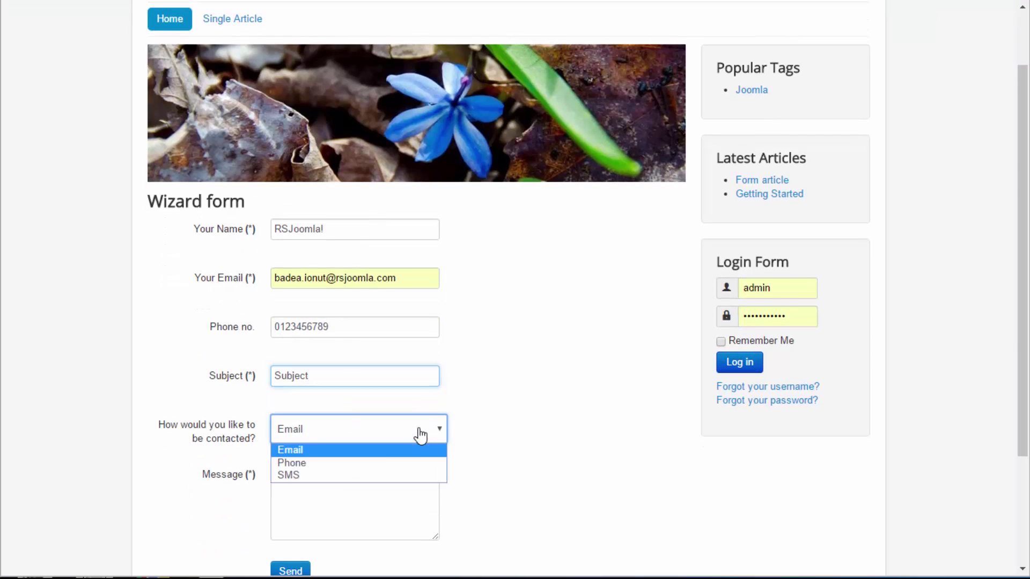
left_click(387, 465)
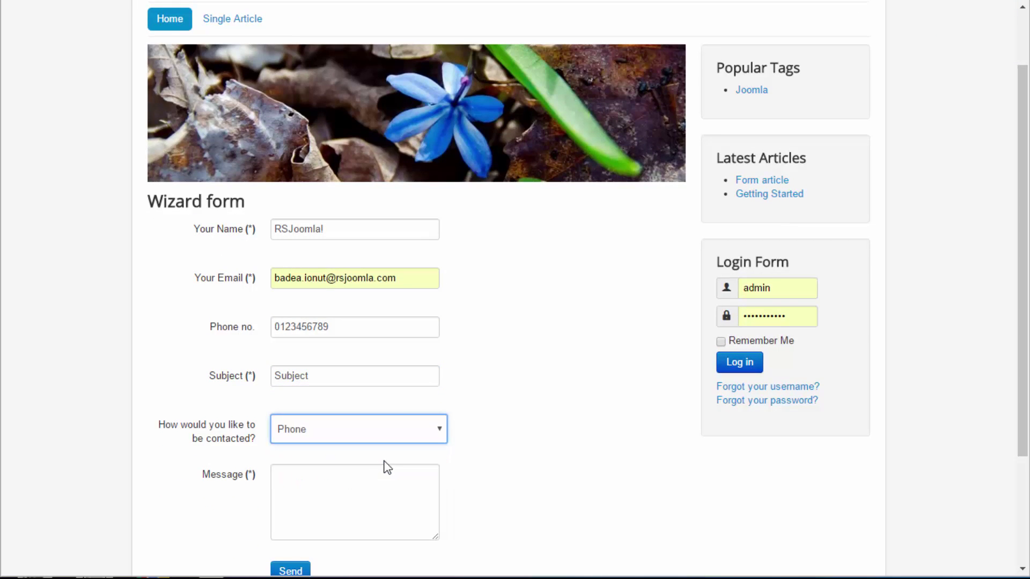
left_click(324, 483)
type("message")
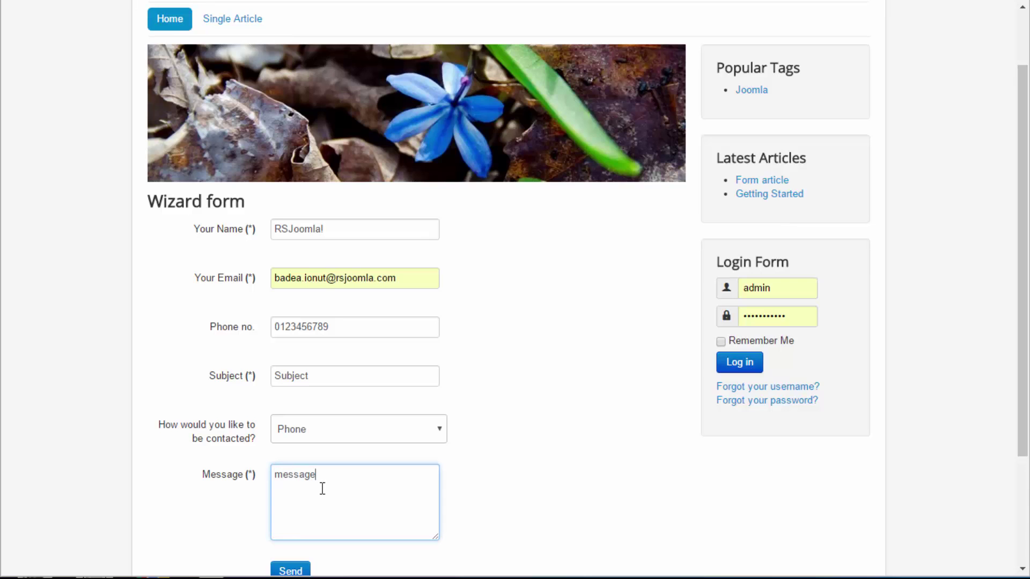
scroll(330, 489, "down", 2)
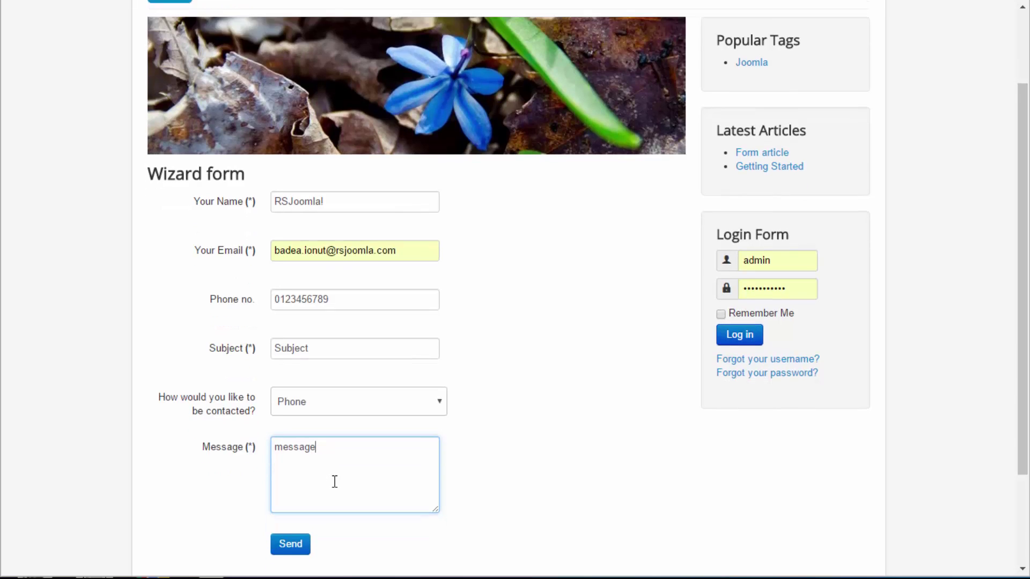
Send the form and highlight the thank-you text 'We will contact you as soon as possible.'
left_click(299, 501)
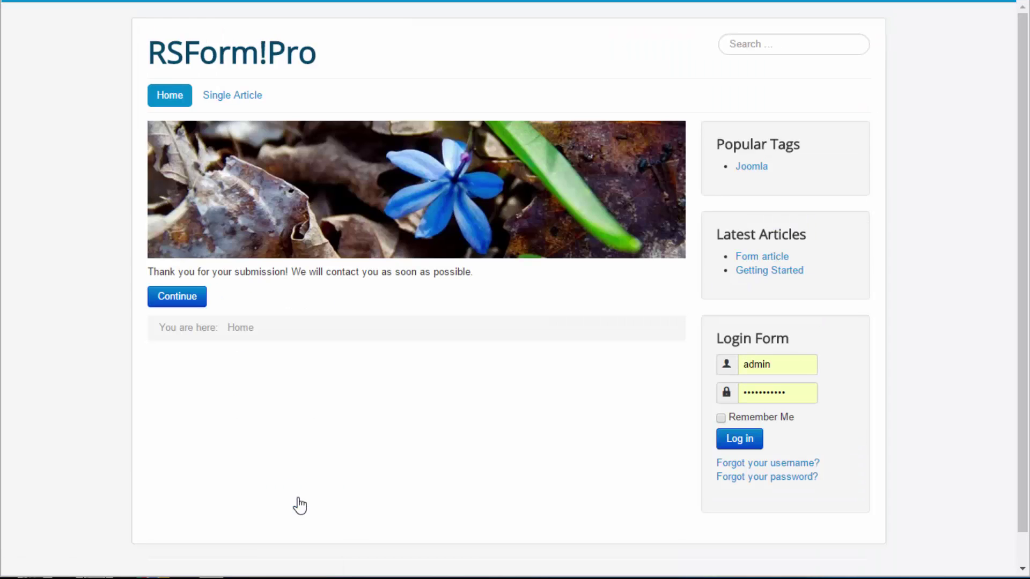
left_click_drag(150, 270, 481, 272)
left_click(484, 307)
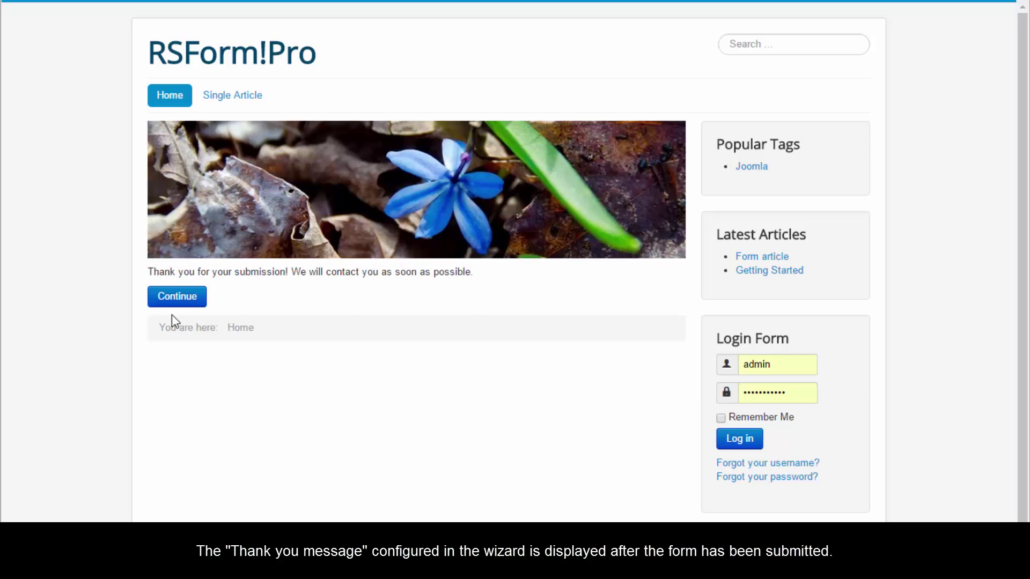